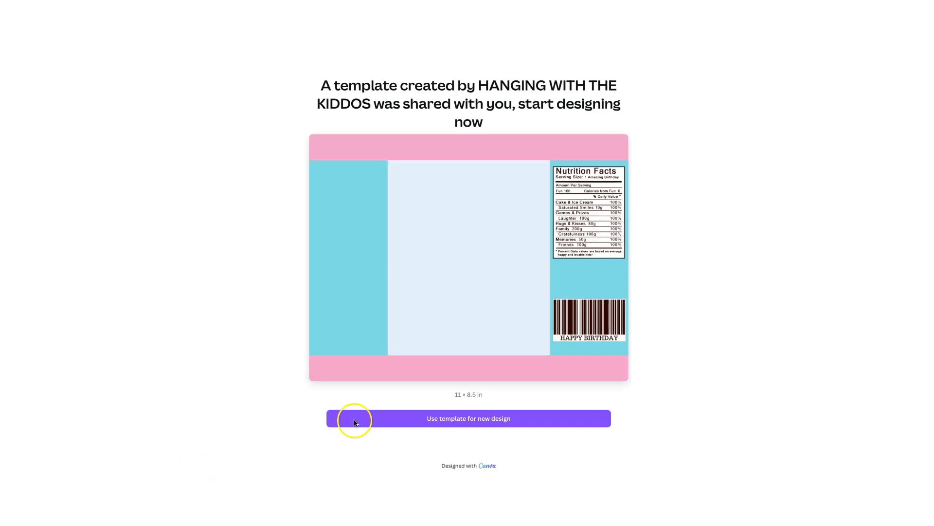
- Create a new design from the shared chip bag template and recolor page 1's nutrition facts label and barcode to the document pink
{"action": "left_click", "coordinate": [456, 420]}
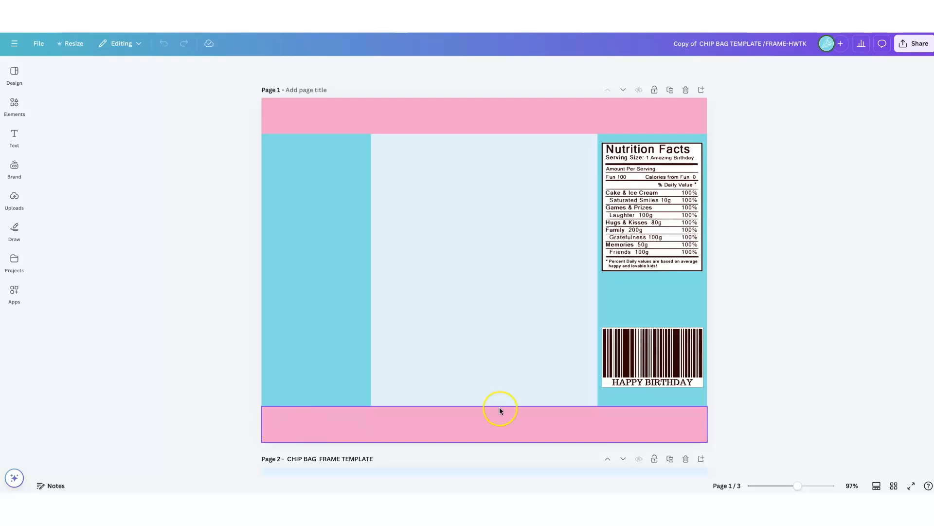
{"action": "left_click", "coordinate": [635, 212]}
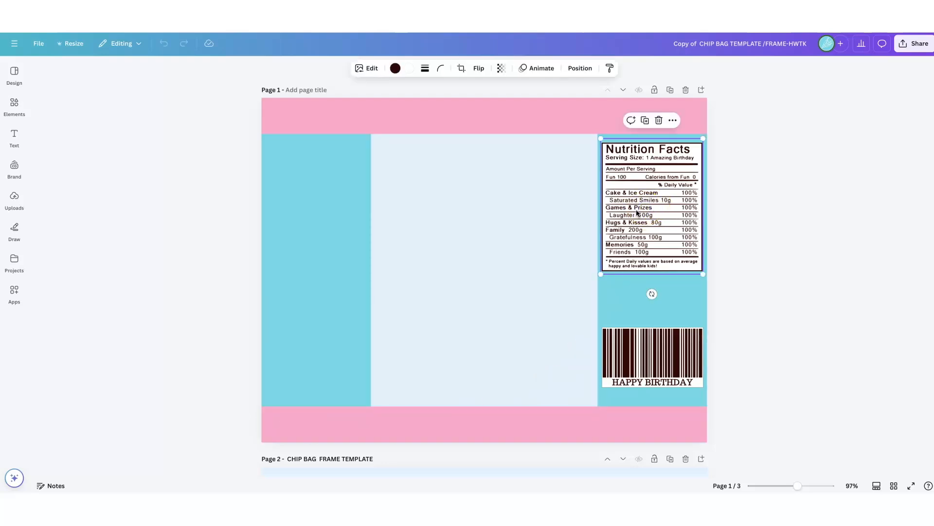
{"action": "left_click", "coordinate": [395, 68]}
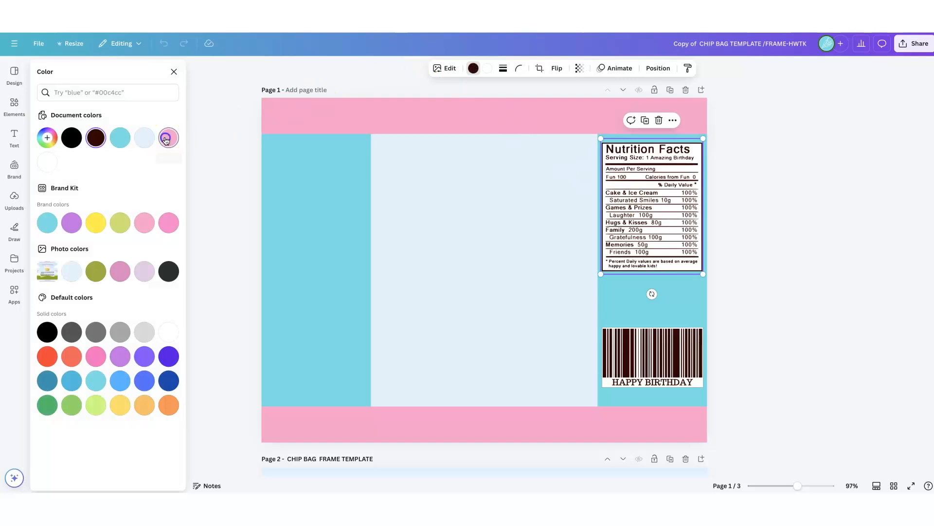
{"action": "left_click", "coordinate": [170, 140]}
{"action": "key", "text": "Tab"}
{"action": "left_click", "coordinate": [173, 140]}
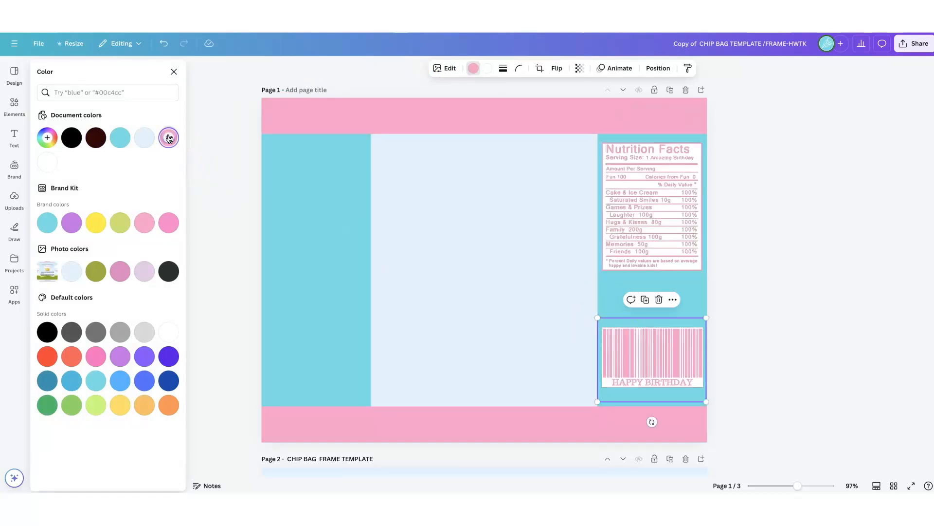
{"action": "left_click", "coordinate": [244, 211]}
- Recolor page 1's upper and lower bands to the purple brand color #cb6ce6
{"action": "left_click", "coordinate": [281, 115]}
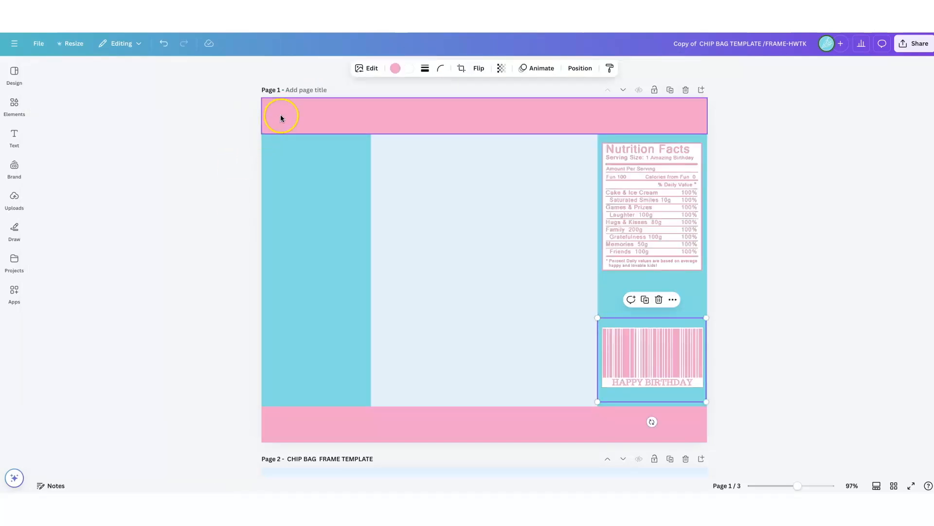
{"action": "left_click", "coordinate": [416, 69]}
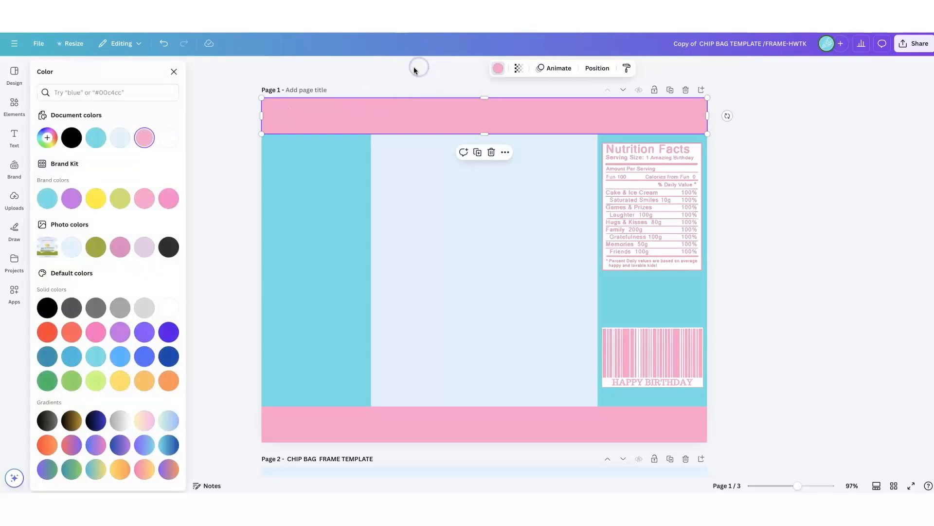
{"action": "left_click", "coordinate": [71, 198]}
{"action": "left_click", "coordinate": [294, 419]}
{"action": "left_click", "coordinate": [76, 194]}
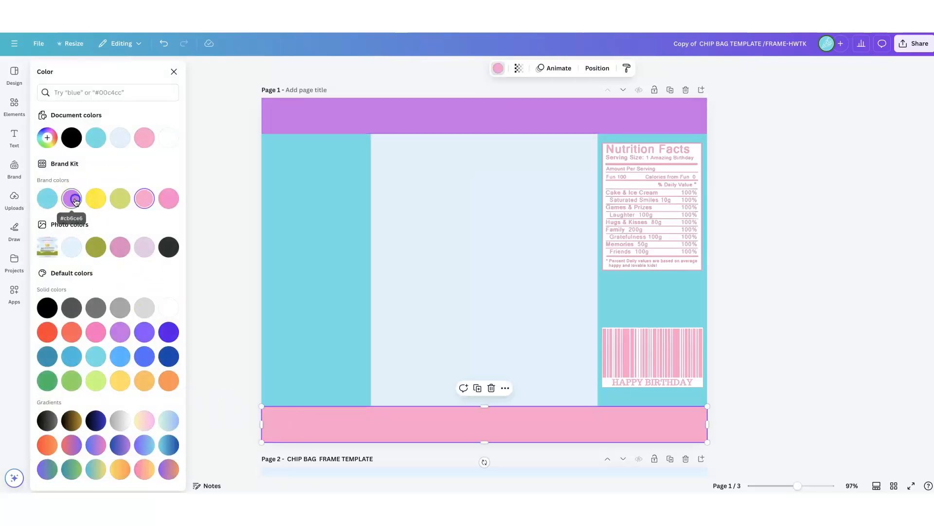
- Fill both side panels on page 1 with the lime green brand color
{"action": "left_click", "coordinate": [288, 206]}
{"action": "left_click", "coordinate": [123, 223]}
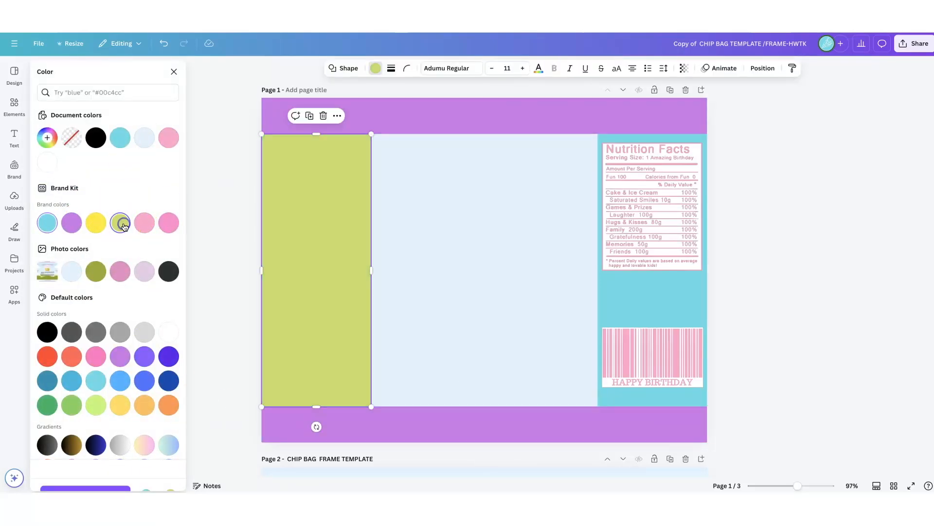
{"action": "left_click", "coordinate": [658, 288]}
{"action": "left_click", "coordinate": [121, 223]}
- Search the elements library for "Pink circus" and show all matching graphics
{"action": "left_click", "coordinate": [14, 103]}
{"action": "left_click", "coordinate": [78, 71]}
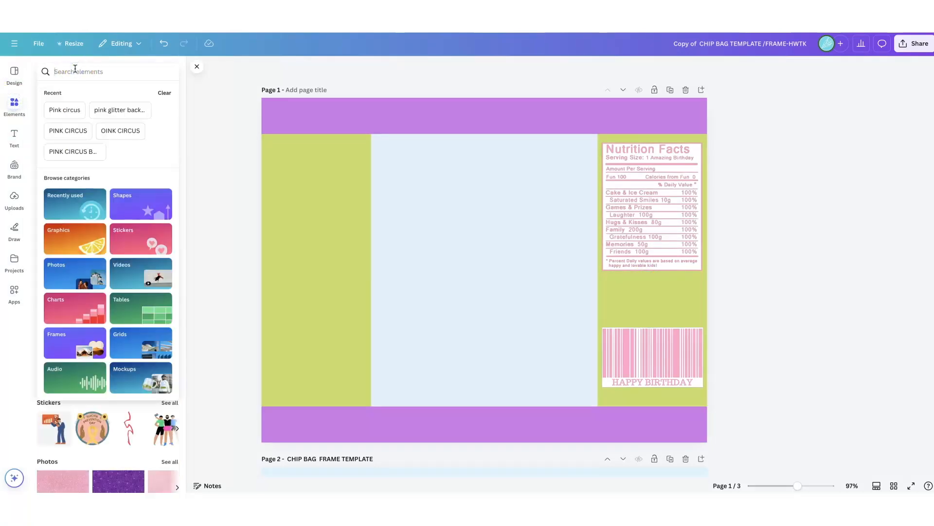
{"action": "type", "text": "Pink circus"}
{"action": "key", "text": "Return"}
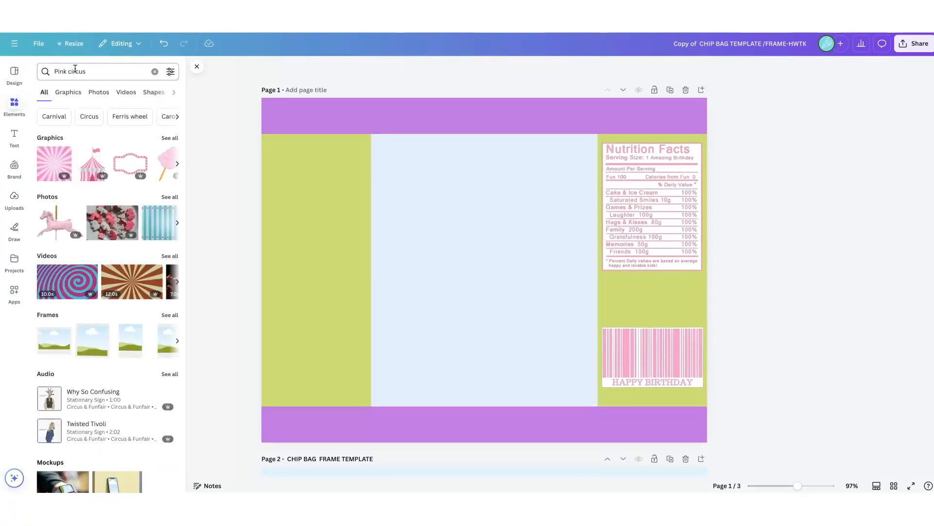
{"action": "left_click", "coordinate": [170, 137]}
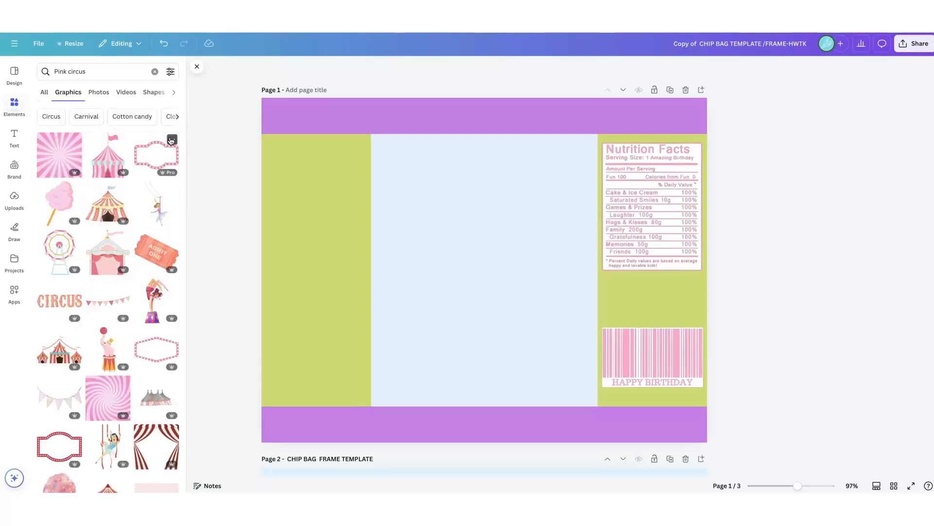
- Upload the five circus clipart and background images from the computer
{"action": "left_click", "coordinate": [14, 199]}
{"action": "left_click", "coordinate": [99, 93]}
{"action": "left_click", "coordinate": [376, 297]}
{"action": "left_click", "coordinate": [424, 298], "text": "super"}
{"action": "left_click", "coordinate": [466, 296], "text": "super"}
{"action": "left_click", "coordinate": [513, 298], "text": "super"}
{"action": "left_click", "coordinate": [569, 298], "text": "super"}
{"action": "left_click_drag", "start_coordinate": [375, 297], "coordinate": [89, 259]}
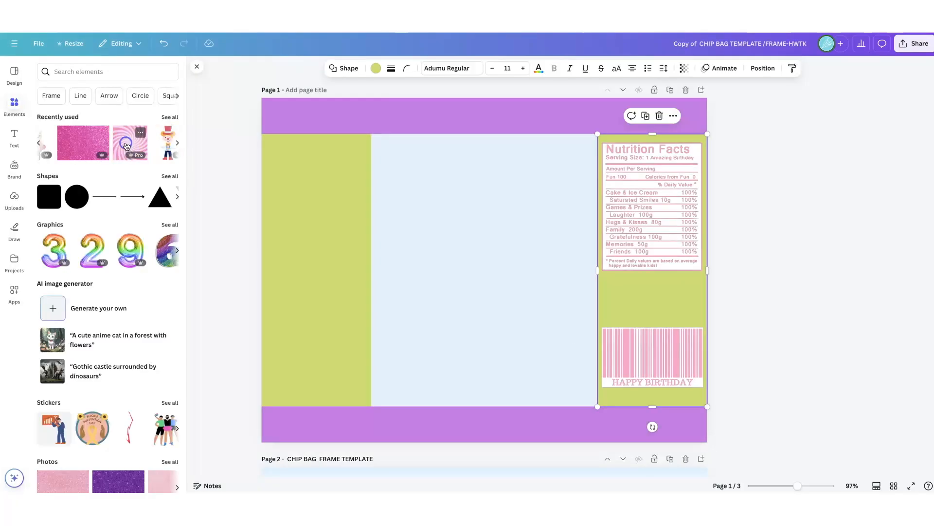
- Add the recently used pink swirl graphic to page 1 and crop it to fit exactly over the center panel
{"action": "left_click", "coordinate": [125, 142]}
{"action": "left_click_drag", "start_coordinate": [624, 133], "coordinate": [597, 148]}
{"action": "left_click_drag", "start_coordinate": [495, 186], "coordinate": [495, 180]}
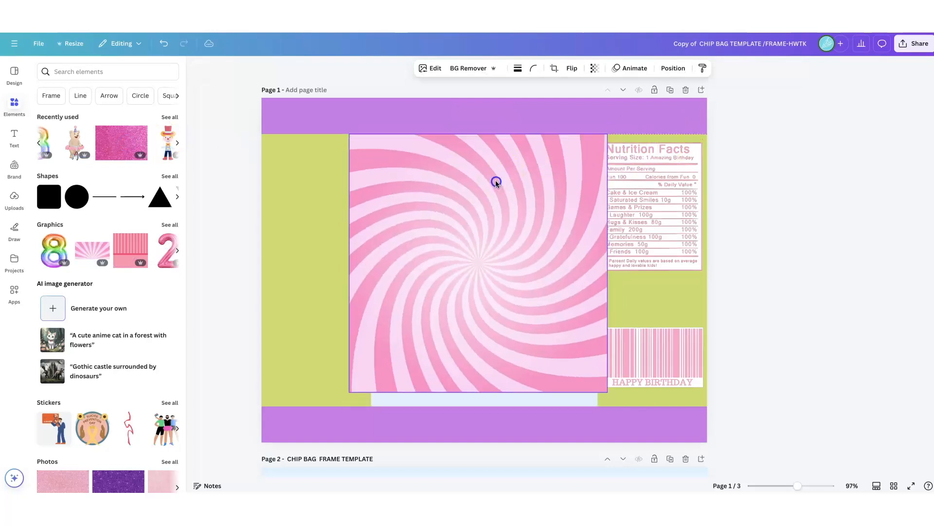
{"action": "left_click_drag", "start_coordinate": [479, 392], "coordinate": [477, 405]}
{"action": "left_click_drag", "start_coordinate": [348, 269], "coordinate": [370, 272]}
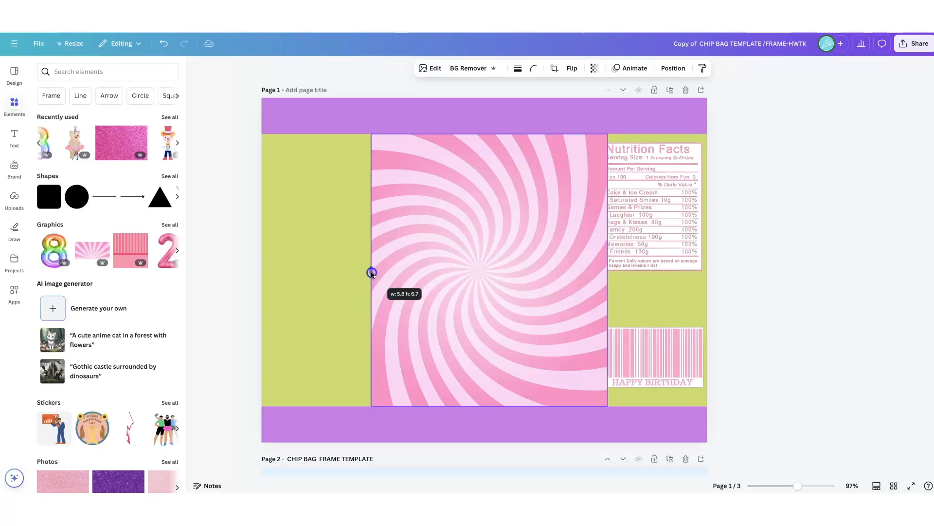
{"action": "left_click_drag", "start_coordinate": [608, 269], "coordinate": [596, 269]}
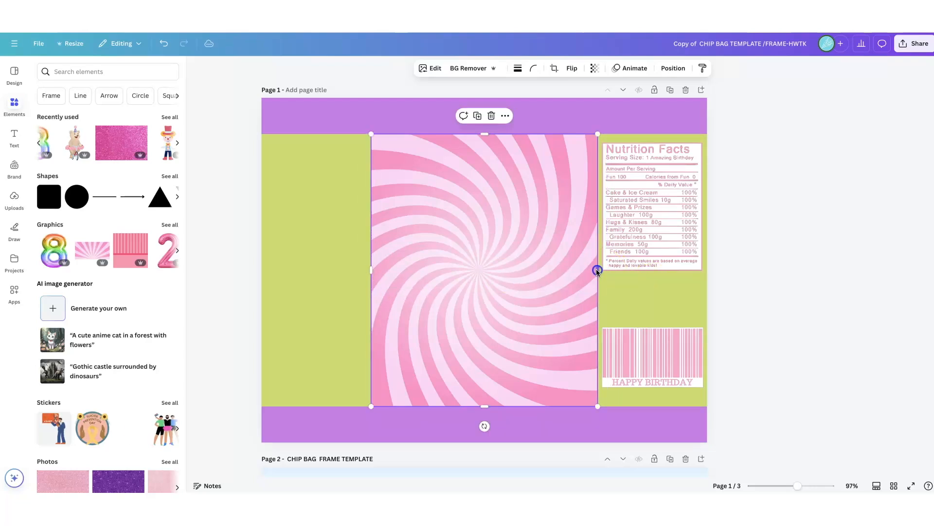
- Fill the center frame on page 2 with the recently used pink swirl graphic
{"action": "scroll", "coordinate": [541, 284], "scroll_direction": "down", "scroll_amount": 5}
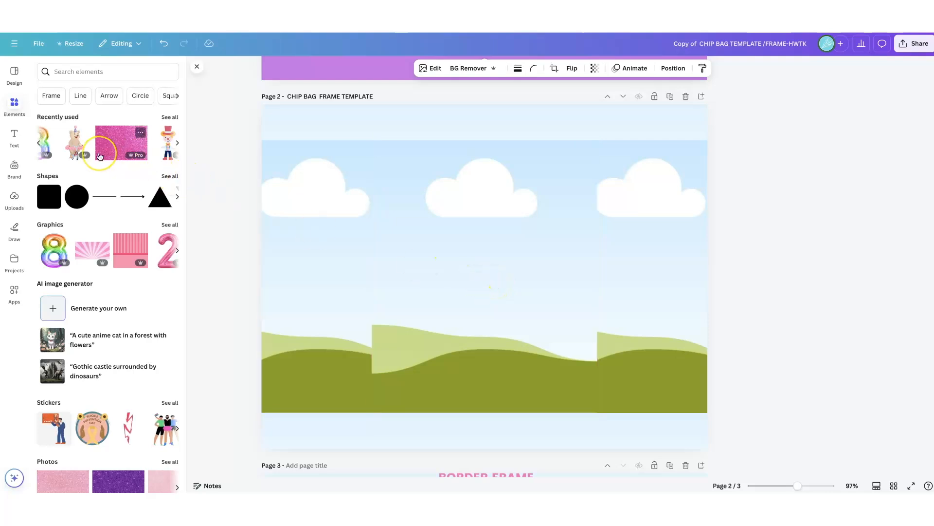
{"action": "scroll", "coordinate": [98, 150], "scroll_direction": "left", "scroll_amount": 2}
{"action": "left_click_drag", "start_coordinate": [47, 141], "coordinate": [505, 226]}
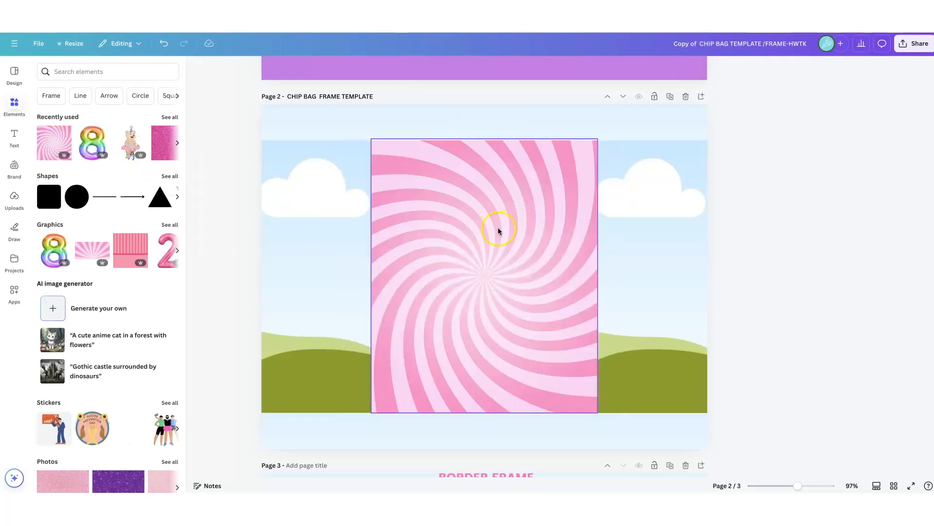
{"action": "left_click", "coordinate": [443, 184]}
- Fill the upper and lower band frames on page 2 with the pink glitter graphic
{"action": "left_click", "coordinate": [164, 139]}
{"action": "left_click_drag", "start_coordinate": [312, 213], "coordinate": [397, 117]}
{"action": "left_click", "coordinate": [51, 145]}
{"action": "left_click_drag", "start_coordinate": [459, 223], "coordinate": [442, 445]}
- Fill both side frames on page 2 with the lime green document color
{"action": "left_click", "coordinate": [483, 68]}
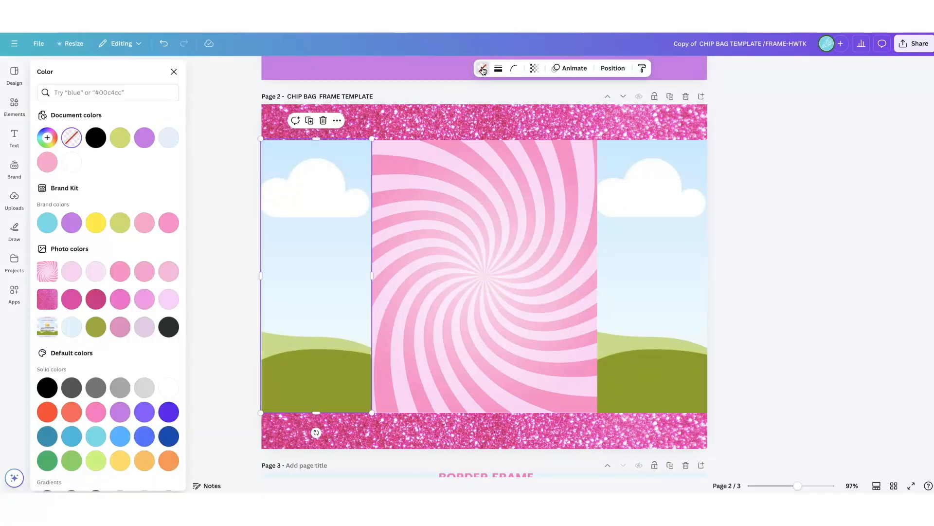
{"action": "left_click", "coordinate": [121, 138]}
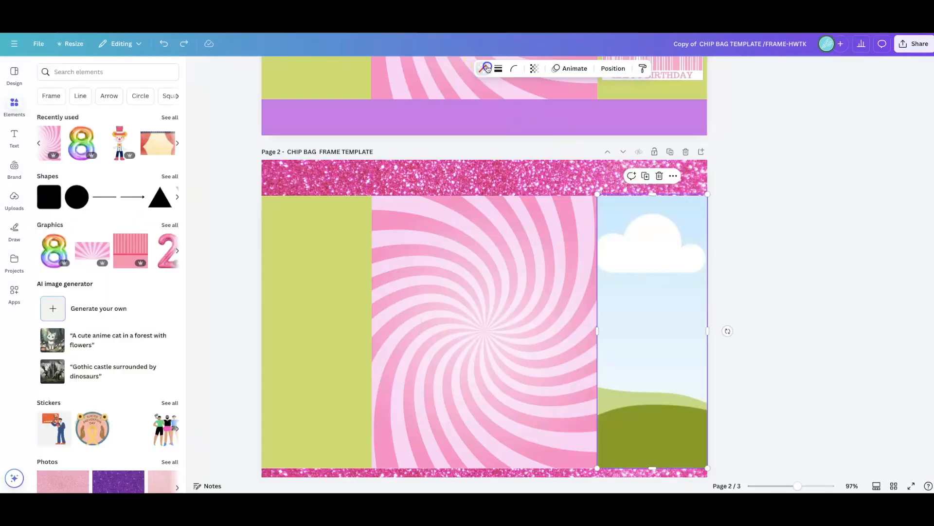
{"action": "left_click", "coordinate": [483, 69]}
{"action": "left_click", "coordinate": [121, 139]}
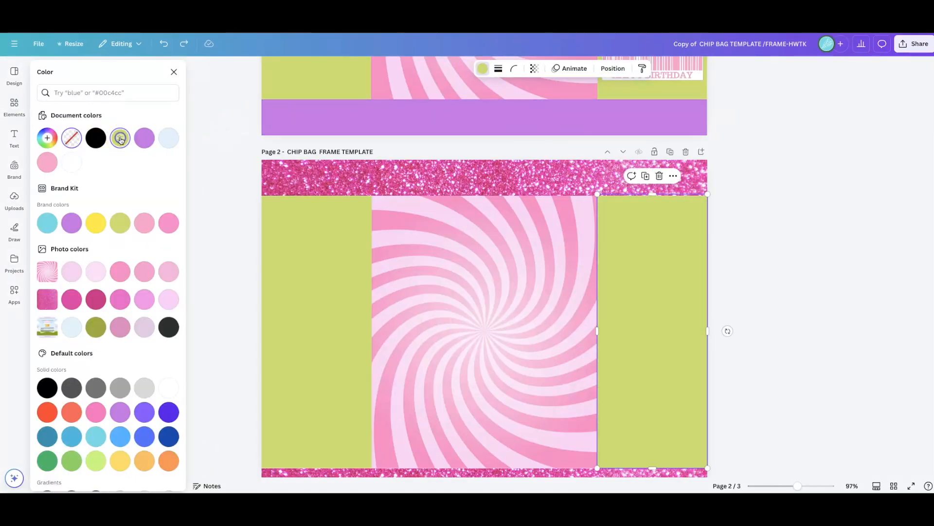
{"action": "left_click", "coordinate": [222, 221]}
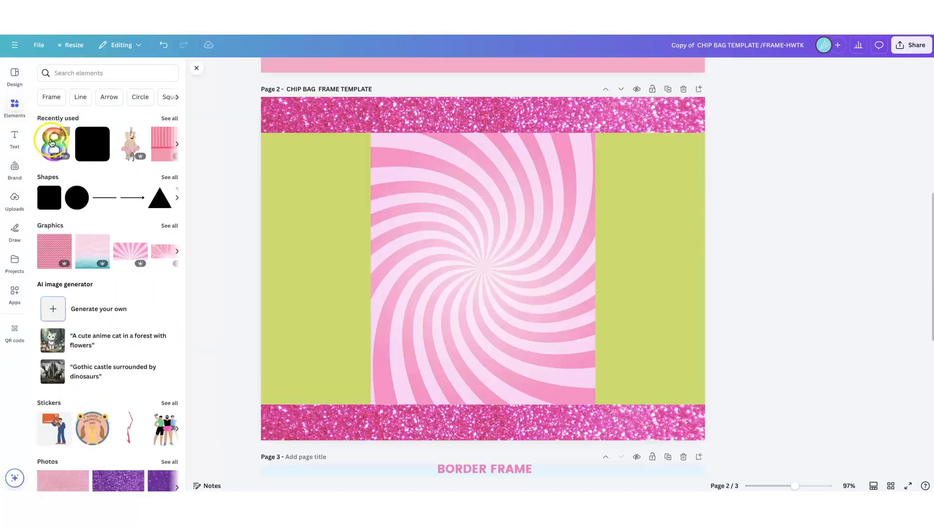
- Try to add the rainbow number 8 balloon to page 2 and shrink it over the unlocked swirl panel
{"action": "left_click", "coordinate": [51, 143]}
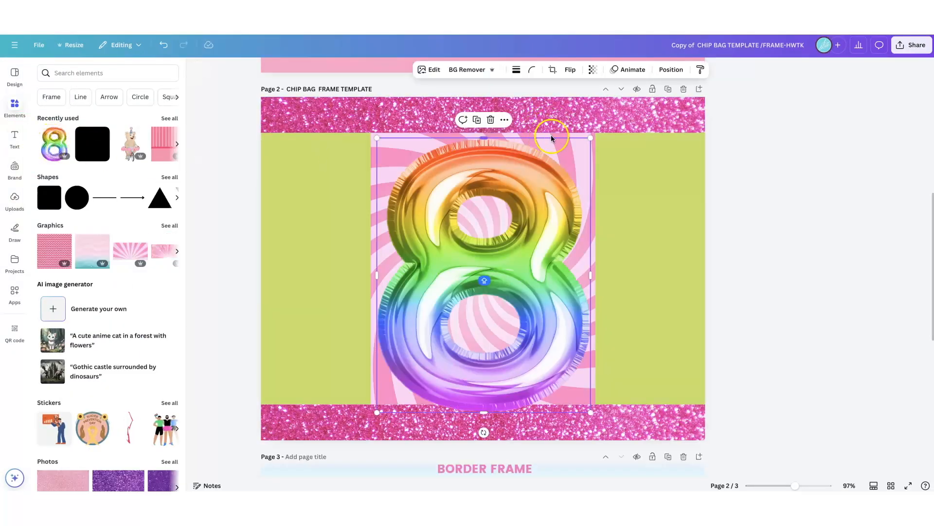
{"action": "left_click_drag", "start_coordinate": [585, 143], "coordinate": [523, 186]}
{"action": "key", "text": "super+z"}
- Lock the pink swirl frame in the center of page 2
{"action": "left_click", "coordinate": [503, 113]}
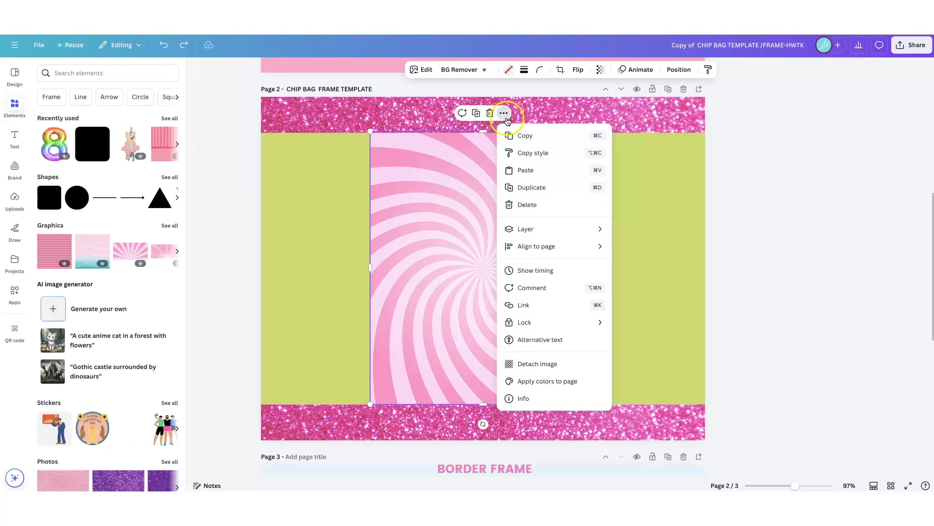
{"action": "mouse_move", "coordinate": [597, 323]}
{"action": "left_click", "coordinate": [631, 322]}
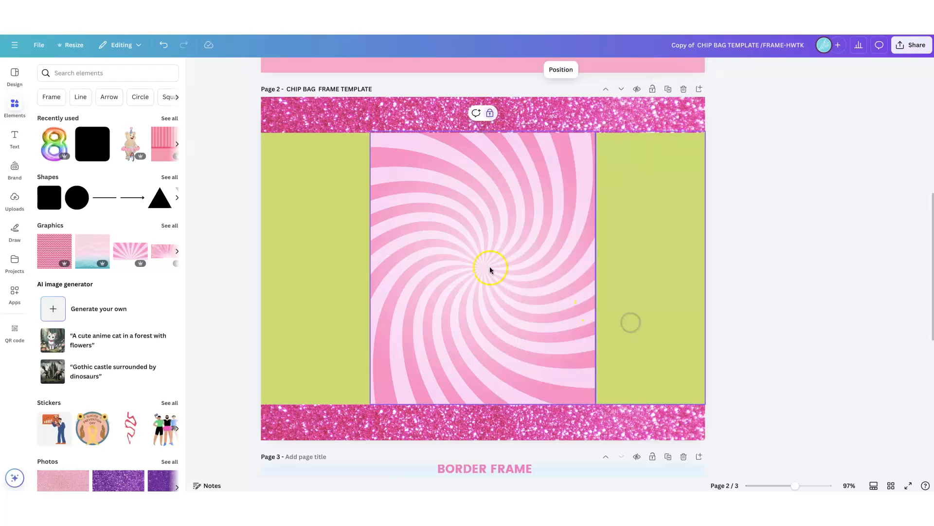
- Try out the rainbow number 8 balloon at a smaller size over the locked swirl panel, and delete it
{"action": "left_click", "coordinate": [54, 144]}
{"action": "left_click_drag", "start_coordinate": [592, 141], "coordinate": [488, 250]}
{"action": "left_click_drag", "start_coordinate": [432, 285], "coordinate": [477, 216]}
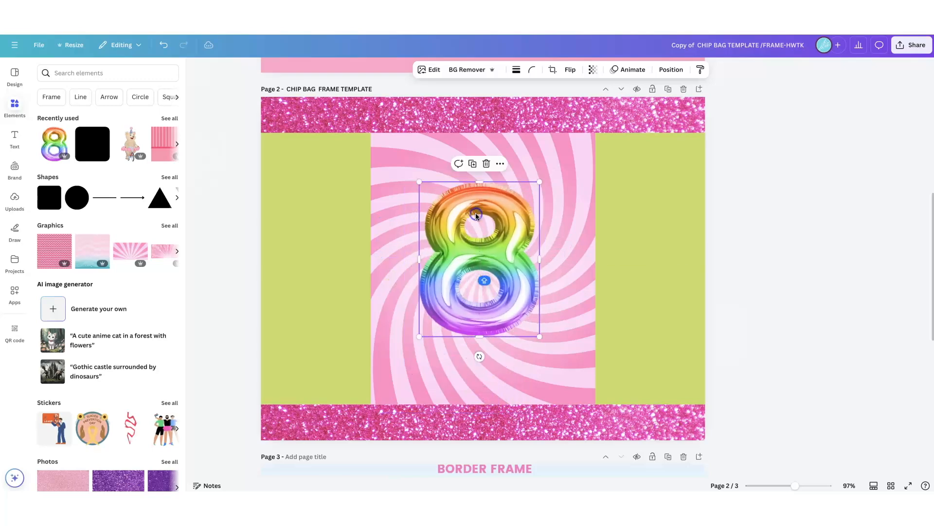
{"action": "left_click", "coordinate": [486, 163]}
- Add the party bear on a bicycle graphic to page 2, resized and placed in the middle of the swirl panel
{"action": "left_click", "coordinate": [549, 151]}
{"action": "left_click", "coordinate": [132, 146]}
{"action": "left_click_drag", "start_coordinate": [480, 352], "coordinate": [511, 351]}
{"action": "left_click_drag", "start_coordinate": [498, 272], "coordinate": [497, 224]}
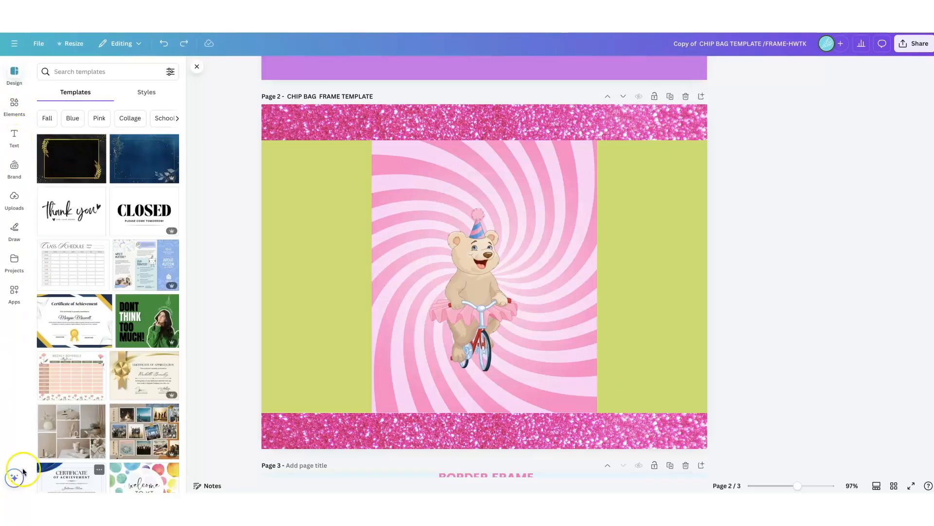
- Add a subheading text box above the bear on page 2 reading "HAPPY BIRTHDAY"
{"action": "left_click", "coordinate": [16, 144]}
{"action": "left_click", "coordinate": [67, 187]}
{"action": "left_click_drag", "start_coordinate": [490, 275], "coordinate": [484, 174]}
{"action": "double_click", "coordinate": [484, 173]}
{"action": "type", "text": "HAPPY BIRTHDAY"}
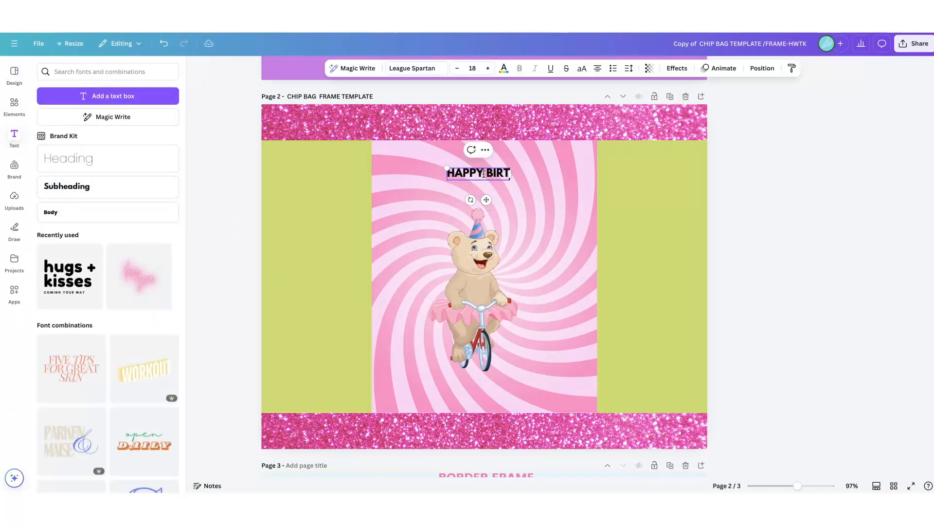
- Set the HAPPY BIRTHDAY text above the bear to the Impact font in purple #cb6ce6
{"action": "left_click", "coordinate": [423, 69]}
{"action": "left_click", "coordinate": [59, 229]}
{"action": "left_click", "coordinate": [503, 69]}
{"action": "left_click", "coordinate": [120, 138]}
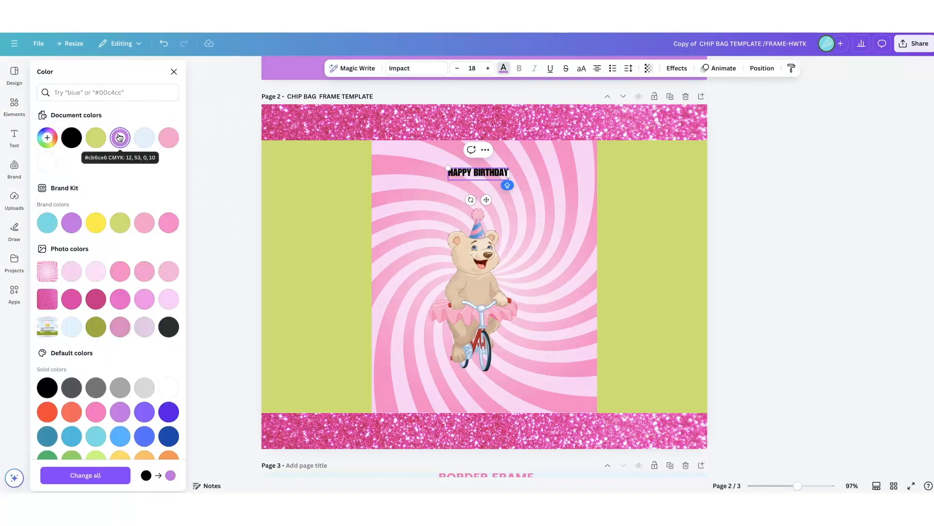
{"action": "left_click", "coordinate": [164, 42]}
{"action": "double_click", "coordinate": [478, 173]}
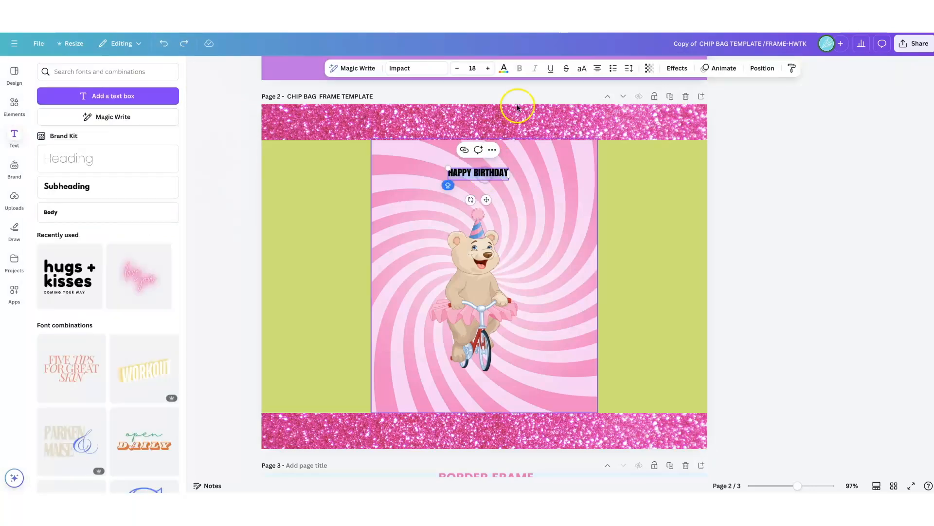
{"action": "left_click", "coordinate": [504, 69]}
{"action": "left_click", "coordinate": [121, 138]}
- Apply the Outline effect to the HAPPY BIRTHDAY text above the bear and choose its outline color
{"action": "left_click", "coordinate": [677, 68]}
{"action": "left_click", "coordinate": [157, 181]}
{"action": "left_click", "coordinate": [172, 259]}
{"action": "left_click", "coordinate": [59, 322]}
- Enlarge the HAPPY BIRTHDAY text to about size 60.8 and place a duplicate of it below the bear
{"action": "left_click_drag", "start_coordinate": [448, 168], "coordinate": [377, 151]}
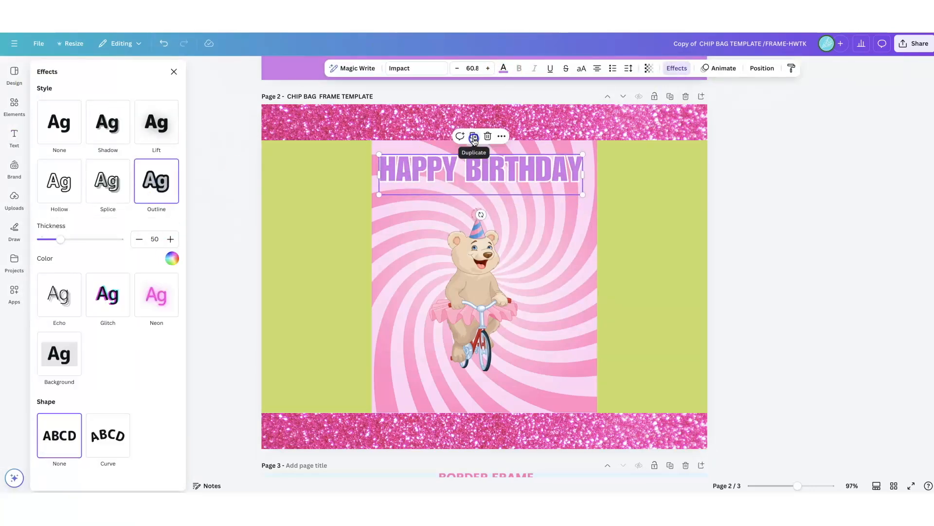
{"action": "key", "text": "ctrl+d"}
{"action": "left_click_drag", "start_coordinate": [554, 177], "coordinate": [554, 394]}
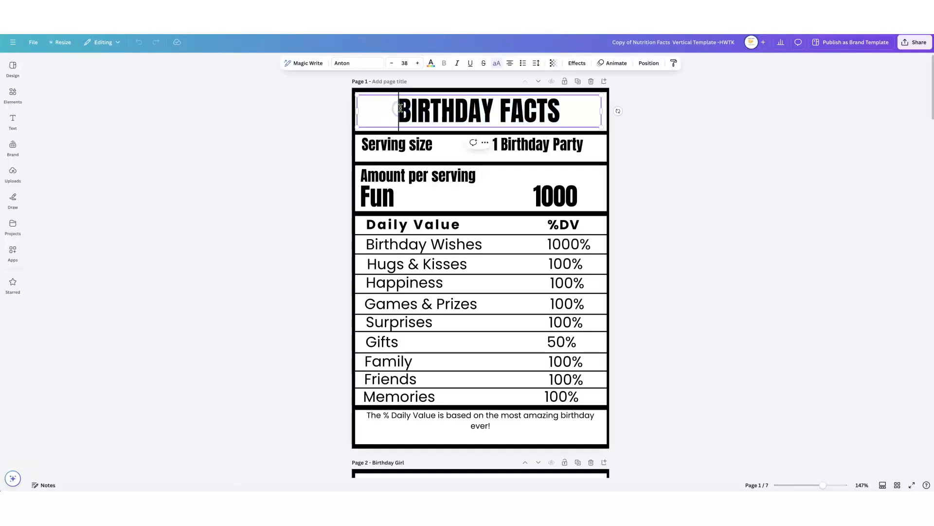
- In the nutrition facts template, add the child's name before BIRTHDAY FACTS and resize the title to about size 30.5 on one line
{"action": "type", "text": "AMAYAH"}
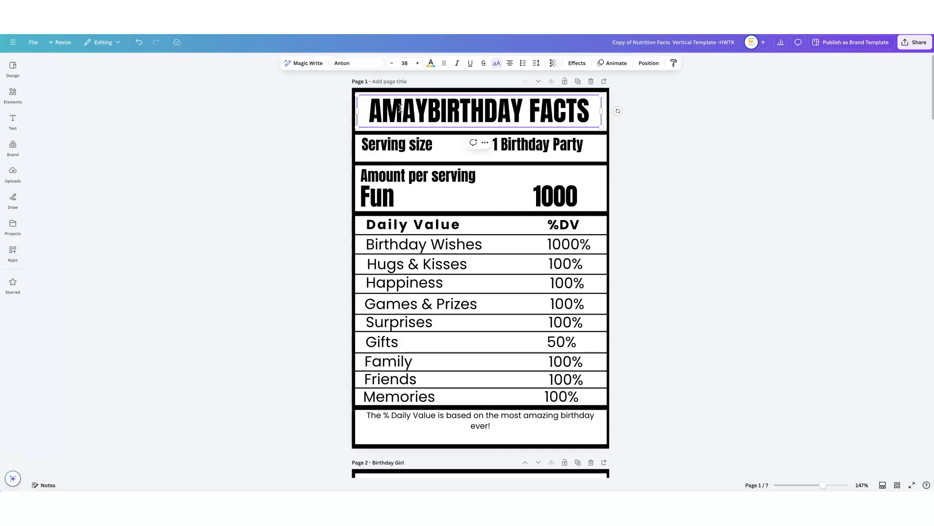
{"action": "left_click_drag", "start_coordinate": [602, 96], "coordinate": [553, 109]}
{"action": "left_click_drag", "start_coordinate": [553, 134], "coordinate": [589, 134]}
{"action": "left_click", "coordinate": [652, 145]}
{"action": "left_click_drag", "start_coordinate": [487, 121], "coordinate": [491, 113]}
- Change the title's text color to the brighter brand pink and apply the change to all matching text
{"action": "left_click", "coordinate": [431, 64]}
{"action": "left_click", "coordinate": [142, 173]}
{"action": "left_click", "coordinate": [80, 476]}
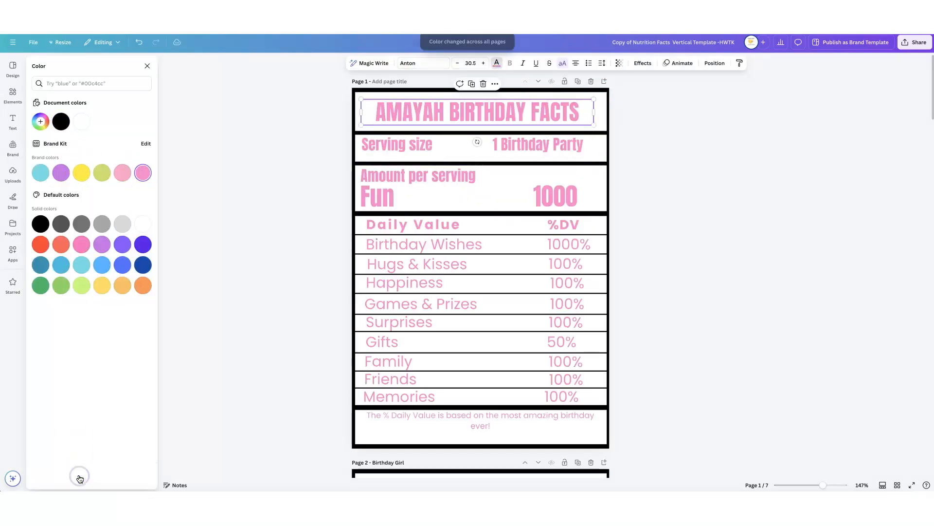
{"action": "left_click", "coordinate": [147, 65]}
- Download only page 1 of the nutrition facts design as a PNG at size 1
{"action": "left_click", "coordinate": [915, 42]}
{"action": "left_click", "coordinate": [805, 194]}
{"action": "left_click", "coordinate": [856, 195]}
{"action": "left_click", "coordinate": [920, 216]}
{"action": "left_click", "coordinate": [818, 253]}
{"action": "left_click", "coordinate": [856, 310]}
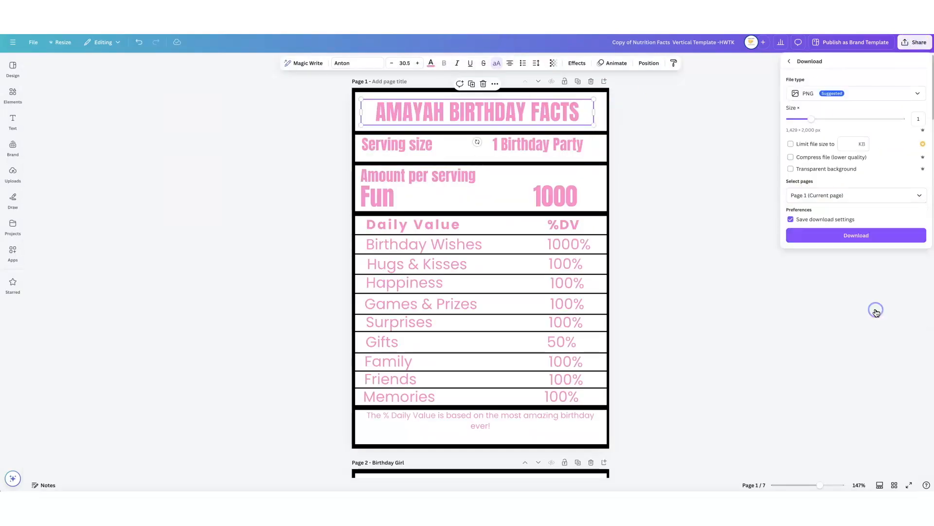
{"action": "left_click", "coordinate": [856, 292]}
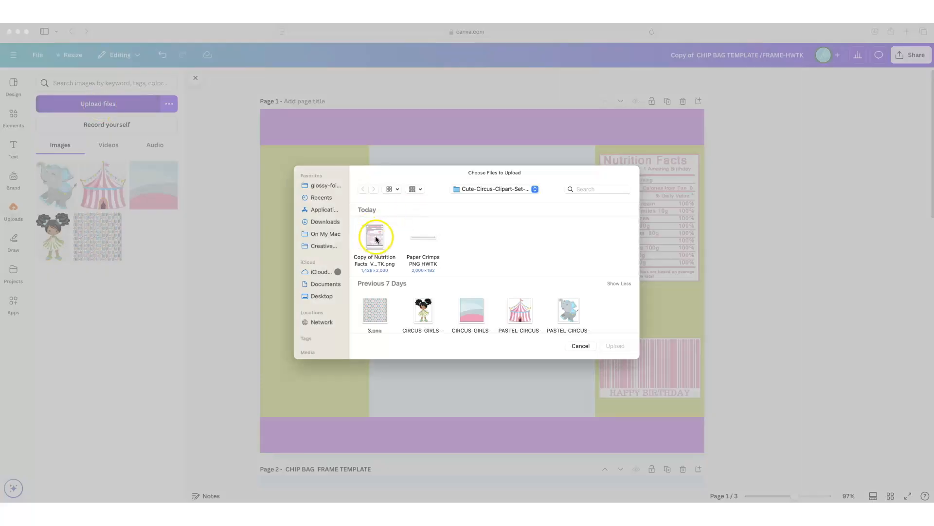
- Upload the personalized nutrition facts PNG and the Paper Crimps PNG
{"action": "left_click", "coordinate": [375, 237]}
{"action": "left_click", "coordinate": [423, 238], "text": "shift"}
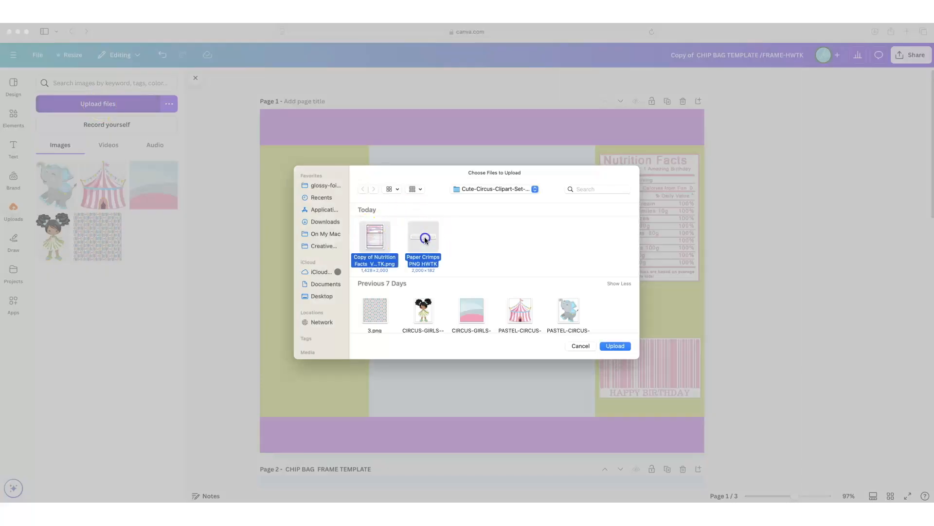
{"action": "left_click", "coordinate": [609, 345]}
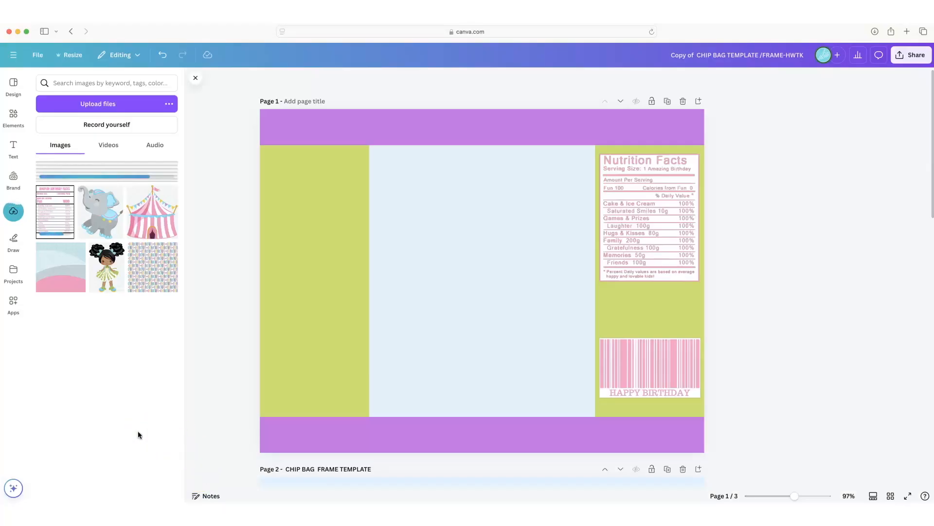
- On page 2, fill the center frame with the pink hill background and both side frames with the CIRCUS letter pattern
{"action": "scroll", "coordinate": [58, 436], "scroll_direction": "down", "scroll_amount": 1}
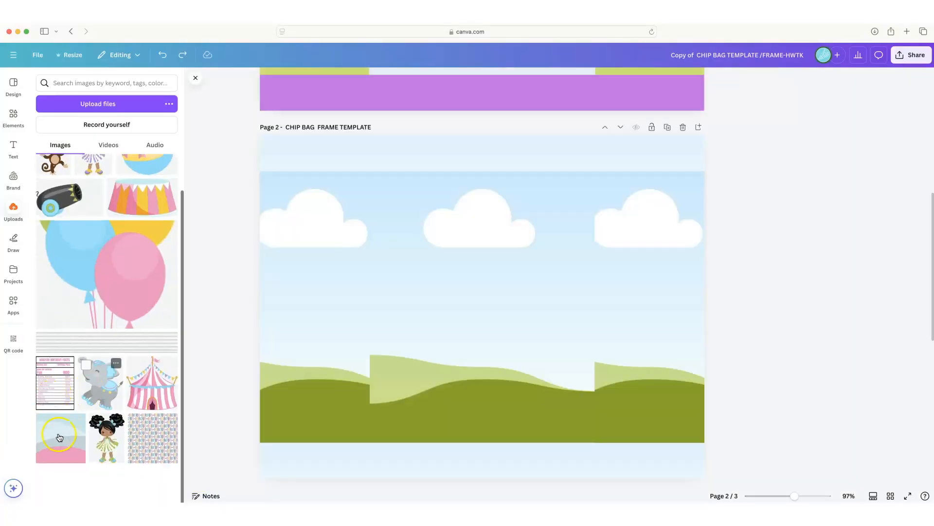
{"action": "left_click", "coordinate": [57, 435]}
{"action": "left_click_drag", "start_coordinate": [419, 277], "coordinate": [424, 275]}
{"action": "left_click", "coordinate": [159, 438]}
{"action": "left_click_drag", "start_coordinate": [510, 204], "coordinate": [311, 232]}
{"action": "left_click", "coordinate": [142, 438]}
{"action": "left_click_drag", "start_coordinate": [479, 243], "coordinate": [702, 242]}
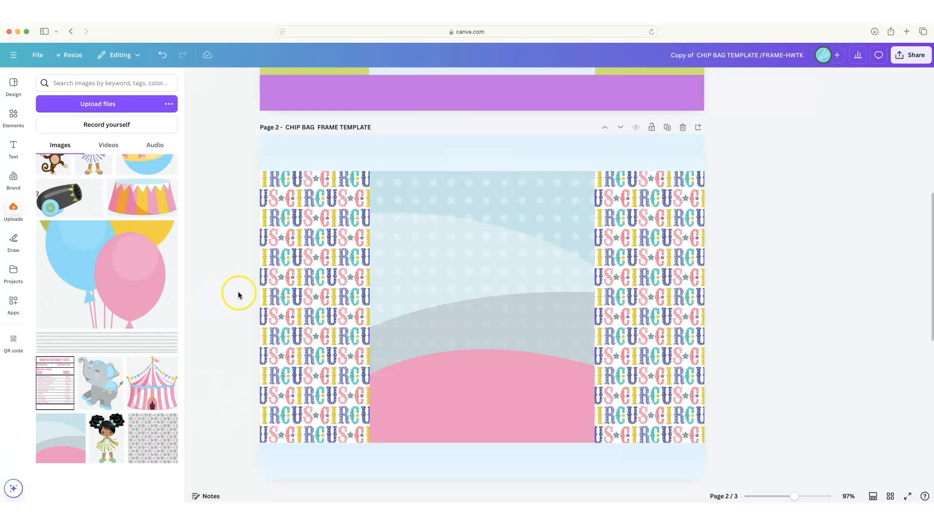
- Recolor the top and bottom bands of page 2 purple
{"action": "left_click", "coordinate": [329, 174]}
{"action": "left_click", "coordinate": [142, 152]}
{"action": "left_click", "coordinate": [286, 462]}
{"action": "left_click", "coordinate": [143, 149]}
{"action": "left_click", "coordinate": [227, 245]}
- Lock the center background, then add the striped circus tent and resize it in the middle of the center panel
{"action": "left_click", "coordinate": [530, 246]}
{"action": "left_click", "coordinate": [501, 153]}
{"action": "mouse_move", "coordinate": [534, 363]}
{"action": "left_click", "coordinate": [638, 362]}
{"action": "left_click", "coordinate": [155, 423]}
{"action": "left_click_drag", "start_coordinate": [606, 177], "coordinate": [481, 316]}
{"action": "left_click_drag", "start_coordinate": [405, 342], "coordinate": [477, 275]}
- Place a duplicate of the tent on the left of the center panel and send it behind the middle tent
{"action": "left_click", "coordinate": [483, 225]}
{"action": "left_click_drag", "start_coordinate": [489, 309], "coordinate": [406, 311]}
{"action": "left_click", "coordinate": [670, 80]}
{"action": "left_click", "coordinate": [143, 128]}
{"action": "left_click", "coordinate": [142, 128]}
- Place a third tent on the right of the center panel, send it backward and even out the row of tents
{"action": "left_click_drag", "start_coordinate": [354, 367], "coordinate": [574, 344]}
{"action": "left_click", "coordinate": [143, 128]}
{"action": "left_click_drag", "start_coordinate": [574, 305], "coordinate": [574, 309]}
{"action": "left_click_drag", "start_coordinate": [463, 329], "coordinate": [456, 337]}
{"action": "left_click_drag", "start_coordinate": [389, 284], "coordinate": [389, 287]}
{"action": "left_click", "coordinate": [567, 312]}
{"action": "left_click", "coordinate": [465, 317]}
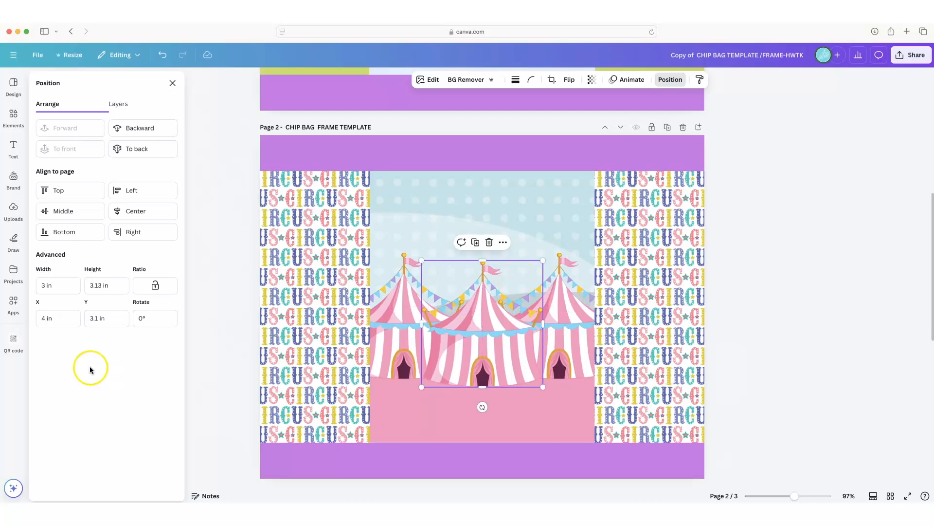
- Add the two circus girl images side by side in front of the tents
{"action": "left_click", "coordinate": [13, 210]}
{"action": "left_click_drag", "start_coordinate": [92, 187], "coordinate": [430, 336]}
{"action": "left_click_drag", "start_coordinate": [106, 477], "coordinate": [550, 316]}
{"action": "left_click", "coordinate": [235, 357]}
- Add a text box reading HAPPY at size 45 near the top of the center panel
{"action": "left_click", "coordinate": [11, 153]}
{"action": "left_click", "coordinate": [73, 198]}
{"action": "left_click_drag", "start_coordinate": [490, 333], "coordinate": [489, 226]}
{"action": "left_click_drag", "start_coordinate": [450, 192], "coordinate": [389, 183]}
{"action": "left_click_drag", "start_coordinate": [515, 202], "coordinate": [552, 210]}
{"action": "double_click", "coordinate": [479, 195]}
{"action": "type", "text": "HAPPY"}
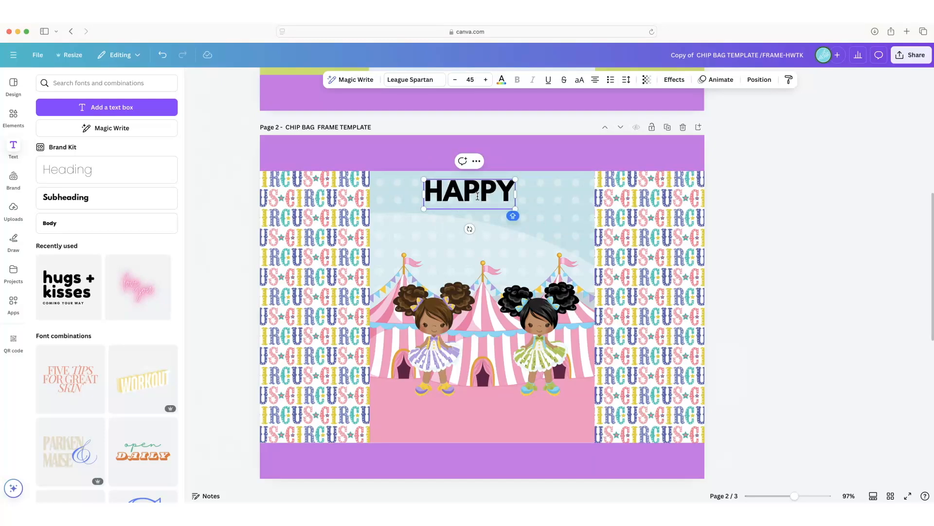
- Color the HAPPY text purple to match the bands
{"action": "left_click", "coordinate": [502, 81]}
{"action": "left_click", "coordinate": [119, 149]}
{"action": "double_click", "coordinate": [470, 191]}
{"action": "double_click", "coordinate": [471, 192]}
{"action": "left_click", "coordinate": [502, 81]}
{"action": "left_click", "coordinate": [120, 149]}
- Give the HAPPY text a white outline effect and enlarge it to about size 63.5
{"action": "left_click", "coordinate": [675, 81]}
{"action": "left_click", "coordinate": [155, 191]}
{"action": "left_click", "coordinate": [172, 269]}
{"action": "left_click", "coordinate": [59, 334]}
{"action": "left_click", "coordinate": [220, 280]}
{"action": "left_click_drag", "start_coordinate": [468, 192], "coordinate": [421, 189]}
{"action": "left_click_drag", "start_coordinate": [467, 206], "coordinate": [503, 212]}
{"action": "double_click", "coordinate": [447, 203]}
{"action": "type", "text": "4TH"}
{"action": "left_click", "coordinate": [226, 246]}
{"action": "left_click", "coordinate": [474, 216]}
{"action": "left_click", "coordinate": [208, 209]}
{"action": "left_click_drag", "start_coordinate": [423, 195], "coordinate": [525, 188]}
{"action": "key", "text": "Delete"}
- Center HAPPY at the top of the panel and place a duplicate reading BIRTHDAY beneath it
{"action": "left_click_drag", "start_coordinate": [463, 190], "coordinate": [499, 188]}
{"action": "key", "text": "super+d"}
{"action": "left_click_drag", "start_coordinate": [479, 220], "coordinate": [503, 422]}
{"action": "double_click", "coordinate": [476, 238]}
{"action": "type", "text": "BIRTHDAY"}
{"action": "left_click", "coordinate": [220, 245]}
- Duplicate the BIRTHDAY text onto the pink ground below the girls and replace it with the child's name
{"action": "key", "text": "super+d"}
{"action": "double_click", "coordinate": [503, 422]}
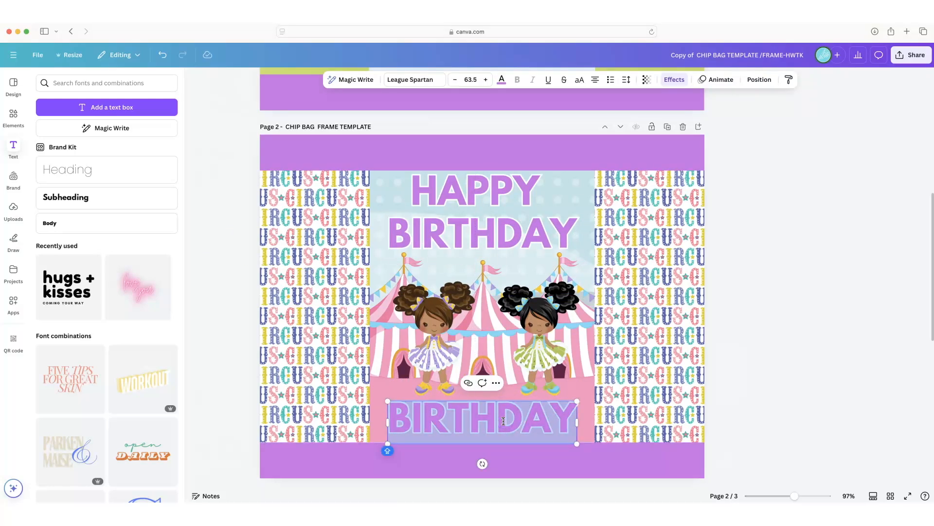
{"action": "type", "text": "AMAYAH"}
{"action": "left_click", "coordinate": [231, 292]}
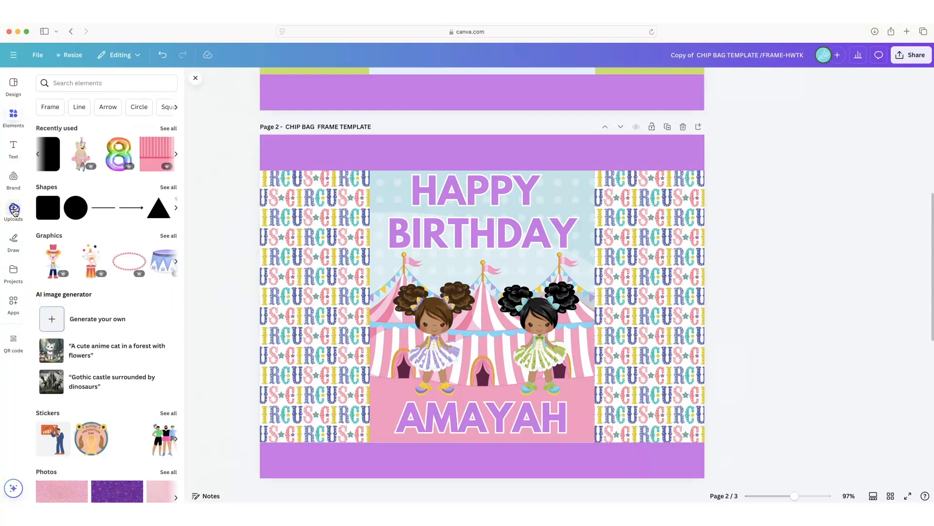
- Add the personalized nutrition facts image and size it to fit the upper part of the right side panel
{"action": "left_click", "coordinate": [13, 211]}
{"action": "left_click", "coordinate": [55, 382]}
{"action": "left_click", "coordinate": [655, 301]}
{"action": "left_click", "coordinate": [670, 151]}
{"action": "left_click", "coordinate": [696, 361]}
{"action": "left_click_drag", "start_coordinate": [487, 312], "coordinate": [643, 317]}
{"action": "left_click_drag", "start_coordinate": [729, 185], "coordinate": [699, 171]}
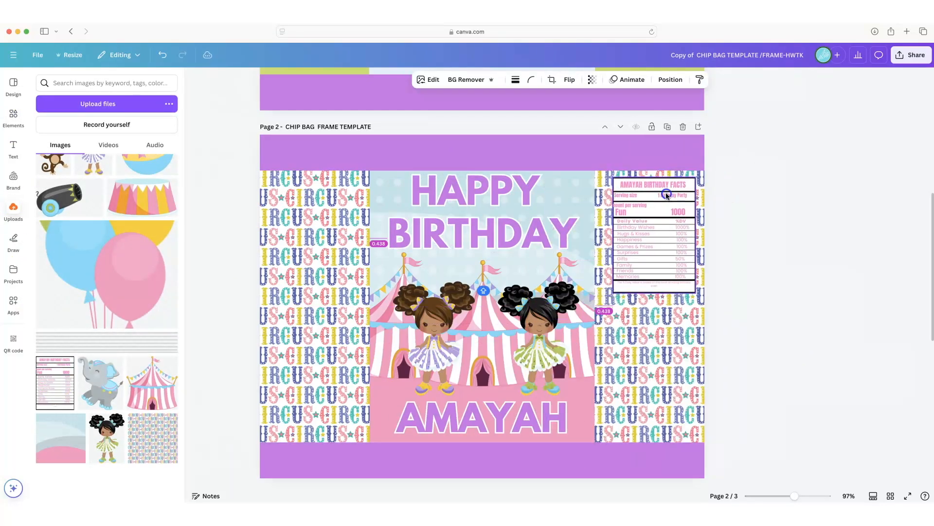
- Find the QR code app and generate a code for HANGINGWITHTHEKIDDOS.COM
{"action": "left_click", "coordinate": [13, 304]}
{"action": "left_click", "coordinate": [46, 84]}
{"action": "type", "text": "QR"}
{"action": "left_click", "coordinate": [74, 134]}
{"action": "left_click", "coordinate": [85, 115]}
{"action": "left_click", "coordinate": [63, 224]}
{"action": "type", "text": "HANGINGWITHTHEKIDDOS.COM"}
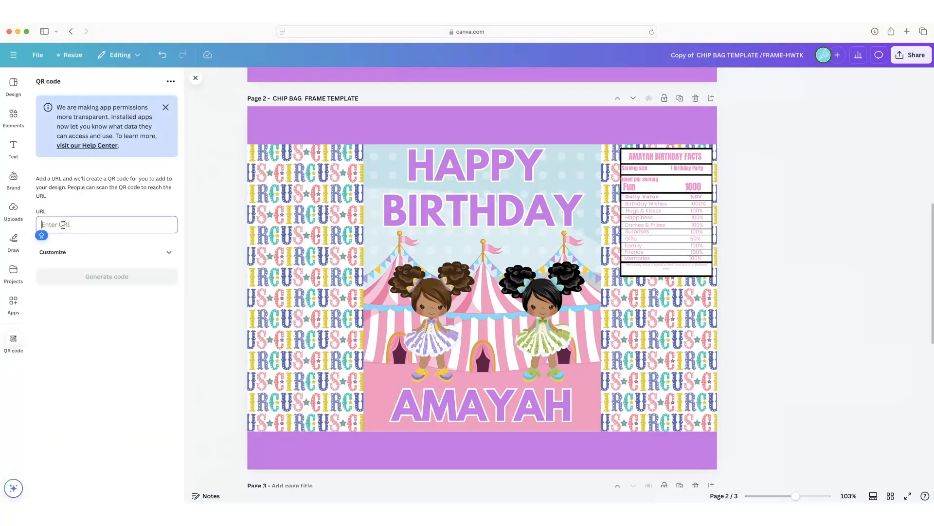
{"action": "left_click", "coordinate": [105, 275]}
- Shrink the QR code and place it in the lower part of the right side panel
{"action": "left_click_drag", "start_coordinate": [557, 211], "coordinate": [466, 305]}
{"action": "left_click_drag", "start_coordinate": [443, 311], "coordinate": [665, 365]}
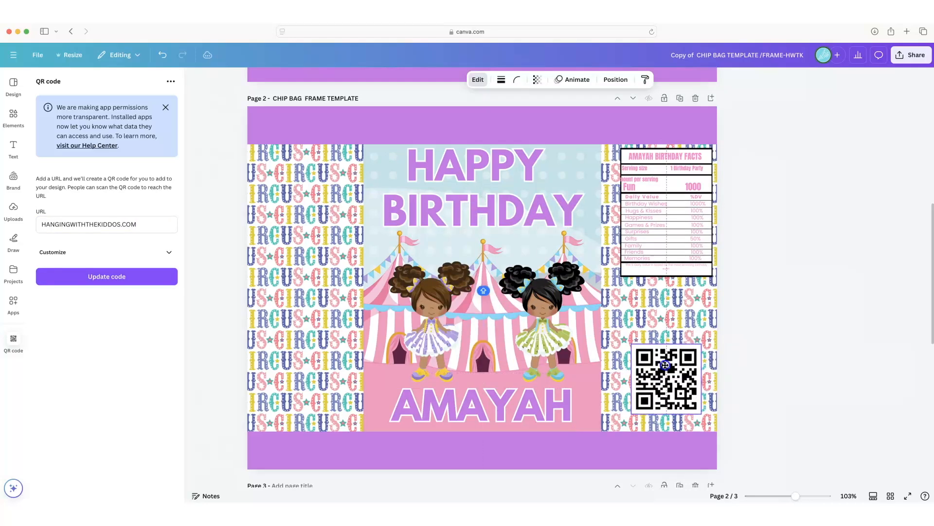
{"action": "left_click", "coordinate": [196, 274]}
- Add a square shape to the left side panel and stretch it into a tall rectangle over the upper two thirds
{"action": "left_click", "coordinate": [13, 118]}
{"action": "left_click", "coordinate": [47, 208]}
{"action": "left_click_drag", "start_coordinate": [482, 266], "coordinate": [302, 193]}
{"action": "left_click", "coordinate": [405, 79]}
{"action": "left_click_drag", "start_coordinate": [373, 115], "coordinate": [363, 114]}
{"action": "left_click_drag", "start_coordinate": [300, 204], "coordinate": [304, 196]}
{"action": "left_click_drag", "start_coordinate": [304, 261], "coordinate": [301, 347]}
- Make the rectangle white and partly transparent, and align it at the top of the left side panel
{"action": "left_click", "coordinate": [374, 80]}
{"action": "left_click", "coordinate": [167, 396]}
{"action": "left_click", "coordinate": [681, 79]}
{"action": "left_click_drag", "start_coordinate": [693, 115], "coordinate": [684, 114]}
{"action": "left_click", "coordinate": [234, 172]}
{"action": "left_click_drag", "start_coordinate": [309, 188], "coordinate": [308, 183]}
- Add heading text reading THANK YOU FOR COMING TO CELEBRATE MY BIRTHDAY WITH ME! over the white rectangle
{"action": "left_click", "coordinate": [15, 153]}
{"action": "left_click", "coordinate": [67, 170]}
{"action": "left_click_drag", "start_coordinate": [313, 378], "coordinate": [313, 199]}
{"action": "type", "text": "THANK YOU"}
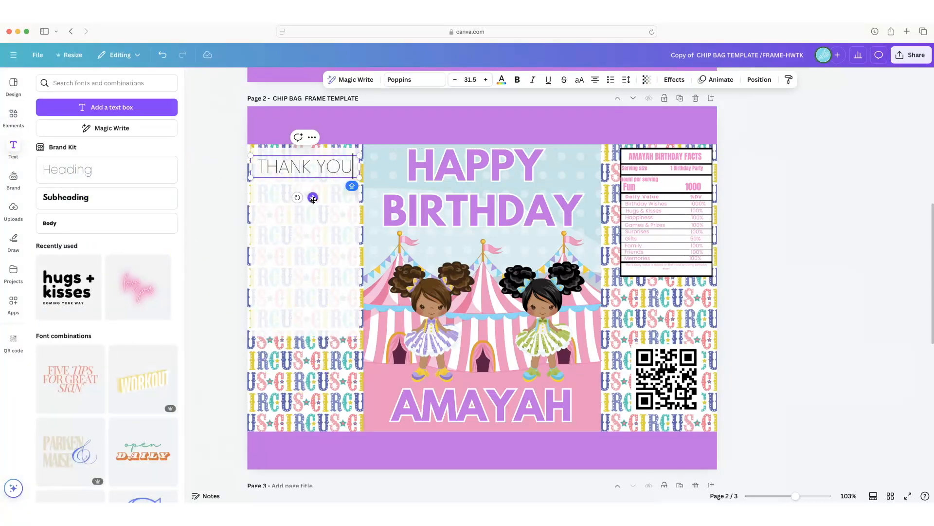
{"action": "type", "text": " FOR COMING TO CELEBRATE"}
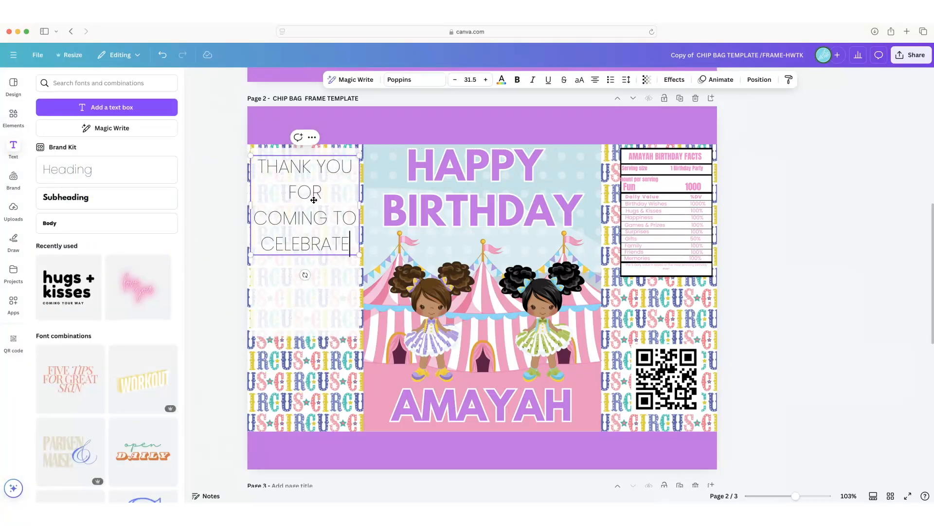
{"action": "type", "text": " MY BIRTHDAY WITH ME!"}
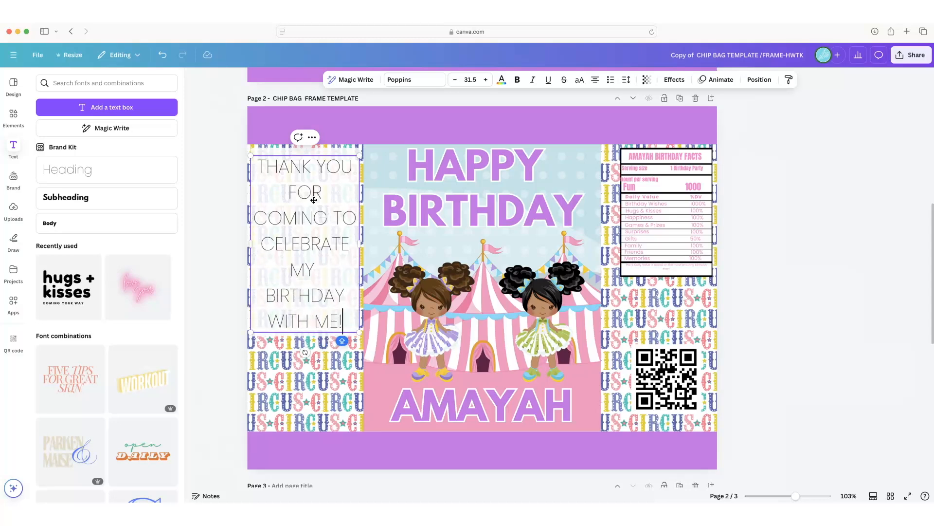
- Color the thank-you message pink and set its font to Impact
{"action": "key", "text": "super+a"}
{"action": "left_click", "coordinate": [502, 79]}
{"action": "left_click", "coordinate": [168, 148]}
{"action": "left_click", "coordinate": [415, 79]}
{"action": "left_click", "coordinate": [66, 261]}
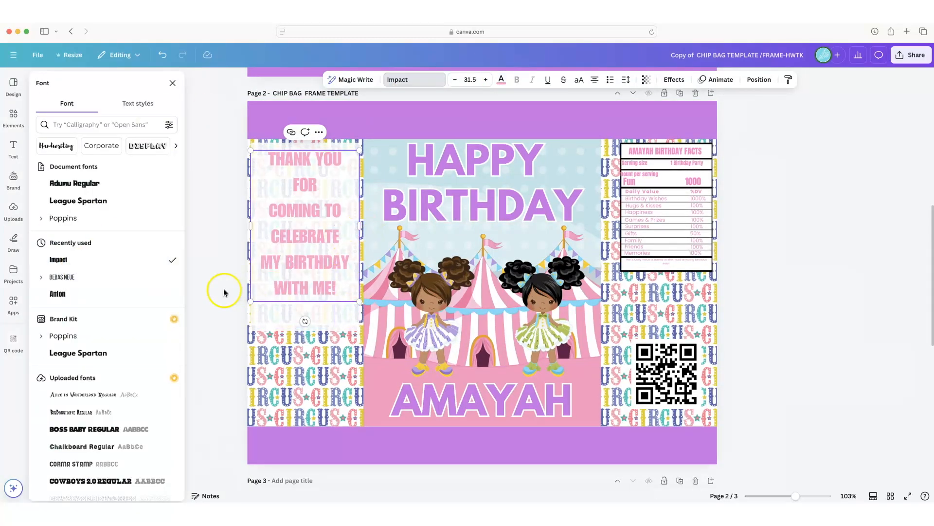
{"action": "left_click", "coordinate": [232, 293]}
- Increase the line spacing of the thank-you message and position it over the white rectangle
{"action": "left_click", "coordinate": [626, 80]}
{"action": "left_click_drag", "start_coordinate": [611, 145], "coordinate": [617, 145]}
{"action": "left_click", "coordinate": [303, 177]}
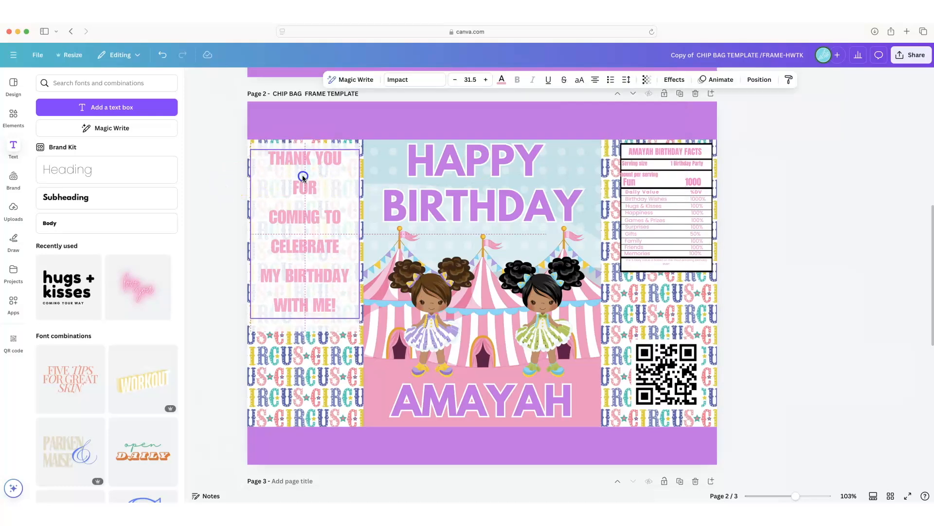
{"action": "left_click", "coordinate": [211, 229]}
- Shorten and narrow the white rectangle so it fits closely around the thank-you message
{"action": "left_click", "coordinate": [316, 325]}
{"action": "left_click_drag", "start_coordinate": [306, 329], "coordinate": [304, 317]}
{"action": "left_click_drag", "start_coordinate": [360, 227], "coordinate": [350, 228]}
{"action": "left_click_drag", "start_coordinate": [250, 227], "coordinate": [259, 228]}
{"action": "left_click_drag", "start_coordinate": [316, 169], "coordinate": [317, 167]}
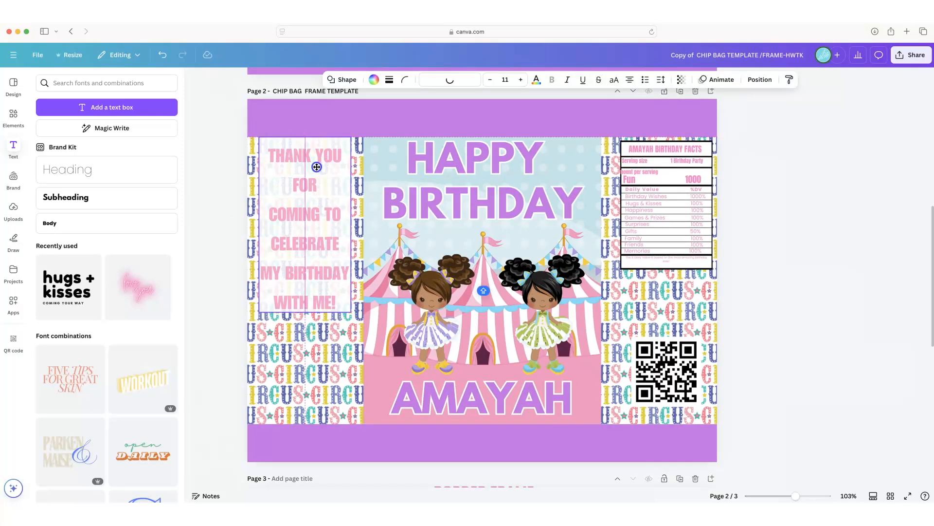
{"action": "left_click", "coordinate": [205, 193]}
- Lock the purple band at the top of page 2 in place
{"action": "left_click", "coordinate": [292, 146]}
{"action": "left_click", "coordinate": [310, 117]}
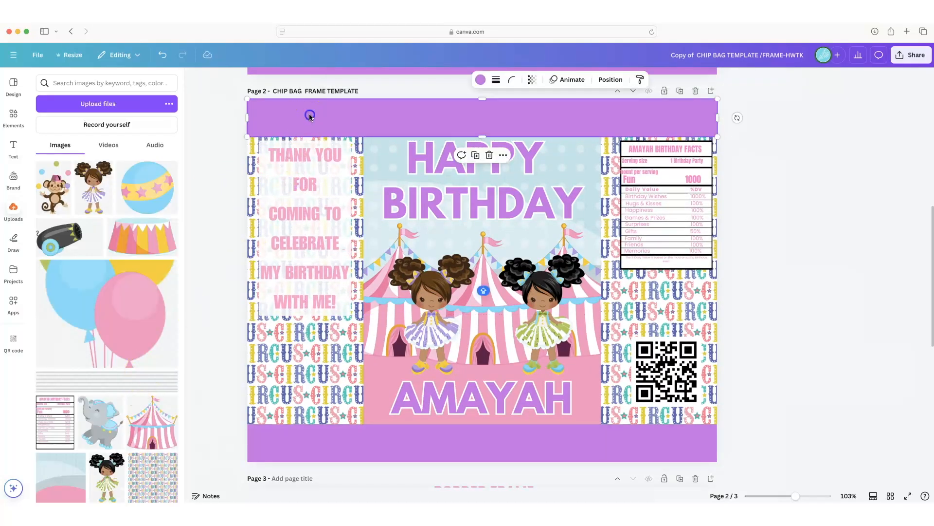
{"action": "left_click", "coordinate": [504, 155]}
{"action": "mouse_move", "coordinate": [541, 364]}
{"action": "left_click", "coordinate": [628, 365]}
- Place the paper crimps image over the top purple band and stretch it across the full page width
{"action": "left_click", "coordinate": [90, 378]}
{"action": "left_click_drag", "start_coordinate": [374, 277], "coordinate": [311, 112]}
{"action": "left_click_drag", "start_coordinate": [594, 129], "coordinate": [721, 129]}
{"action": "left_click_drag", "start_coordinate": [481, 142], "coordinate": [482, 138]}
- Lock the bottom purple band and place a duplicate of the paper crimps over it
{"action": "left_click", "coordinate": [363, 444]}
{"action": "right_click", "coordinate": [502, 444]}
{"action": "left_click", "coordinate": [625, 366]}
{"action": "left_click", "coordinate": [507, 123]}
{"action": "left_click", "coordinate": [489, 156]}
{"action": "left_click_drag", "start_coordinate": [485, 123], "coordinate": [473, 435]}
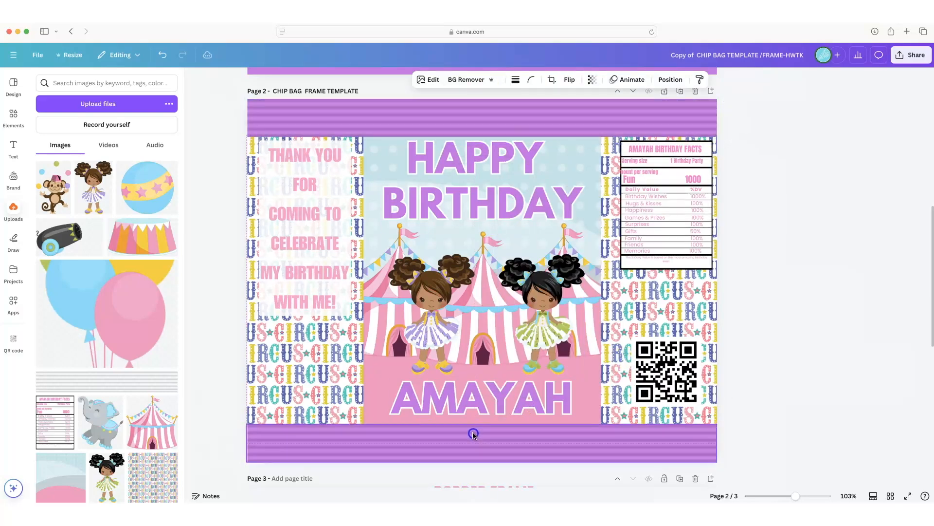
{"action": "left_click", "coordinate": [205, 460]}
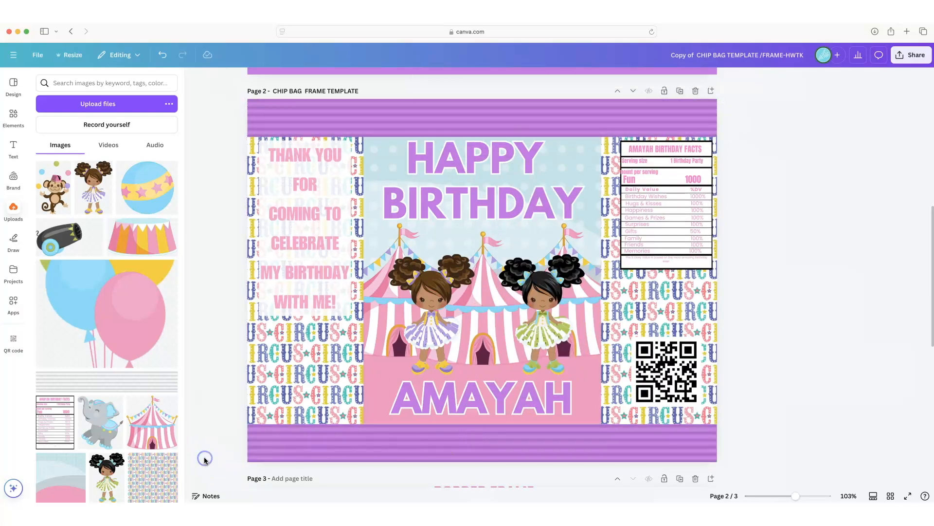
{"action": "key", "text": "super+z"}
- Download only page 2 of the chip bag design as PDF Print
{"action": "left_click", "coordinate": [905, 58]}
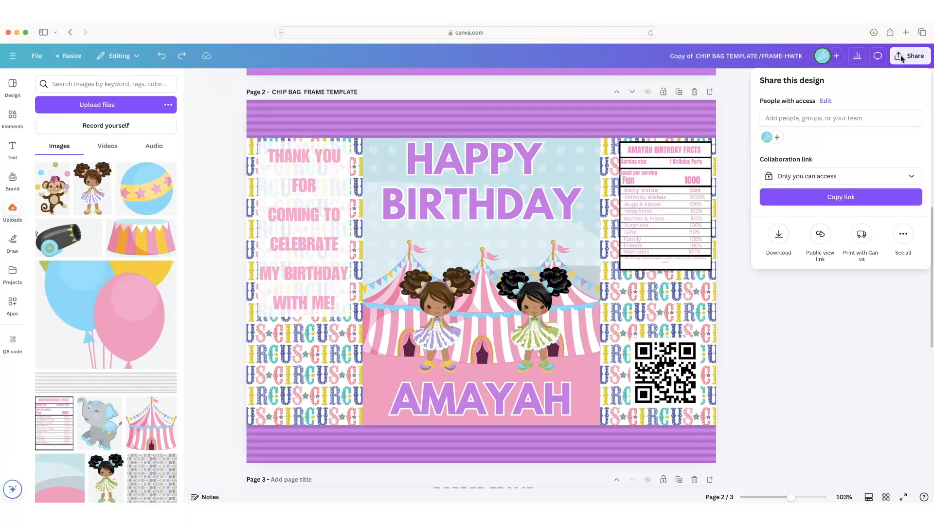
{"action": "left_click", "coordinate": [781, 239]}
{"action": "left_click", "coordinate": [808, 116]}
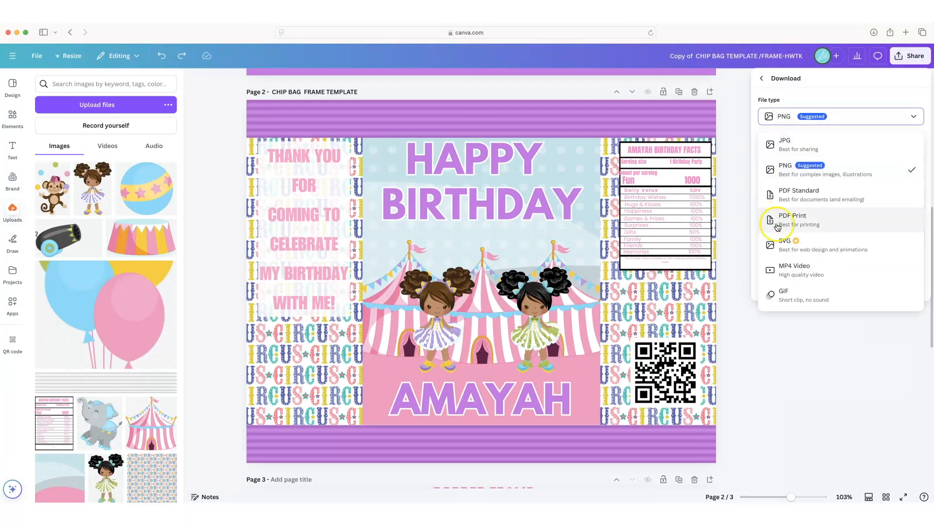
{"action": "left_click", "coordinate": [783, 142]}
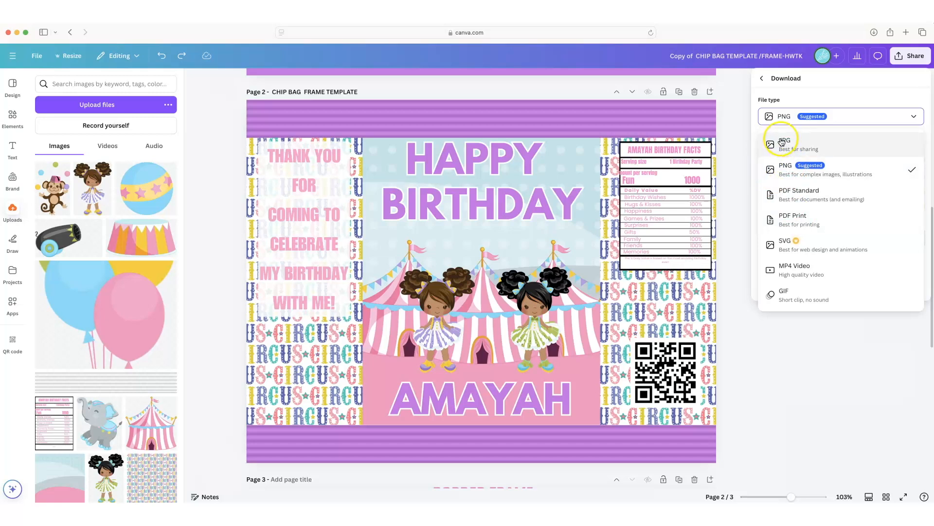
{"action": "left_click", "coordinate": [793, 219]}
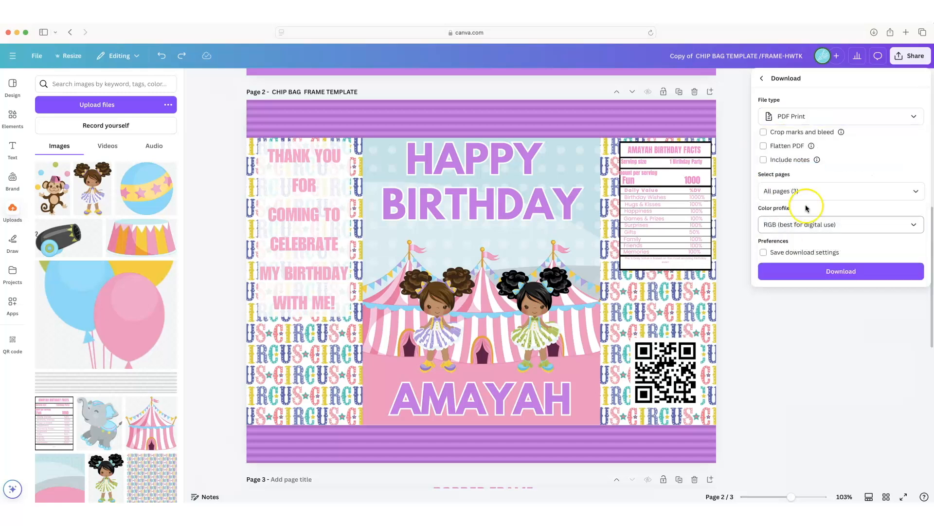
{"action": "left_click", "coordinate": [917, 195]}
{"action": "left_click", "coordinate": [824, 236]}
{"action": "left_click", "coordinate": [835, 328]}
{"action": "left_click", "coordinate": [820, 271]}
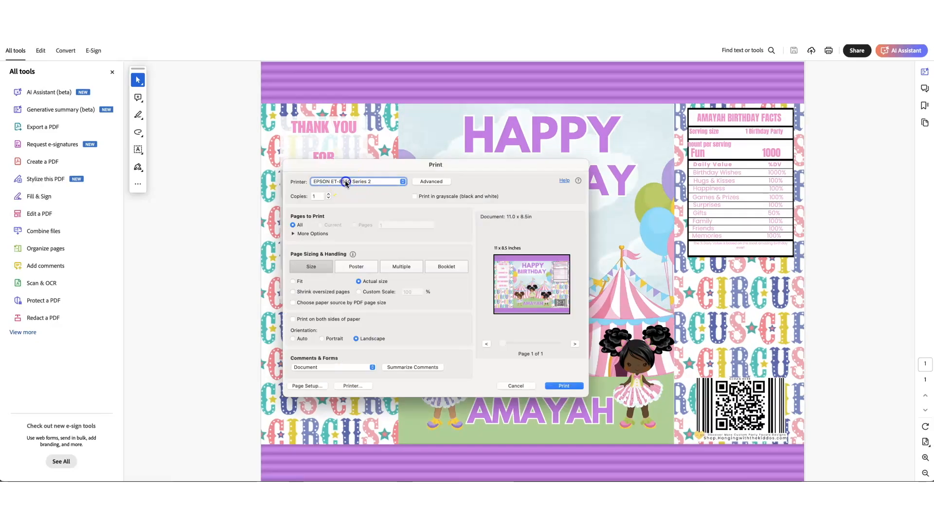
- Select the EPSON ET-8550 Series 2 printer and set its media type to Photo High Gloss Paper at Best quality
{"action": "left_click", "coordinate": [345, 181]}
{"action": "left_click", "coordinate": [345, 181]}
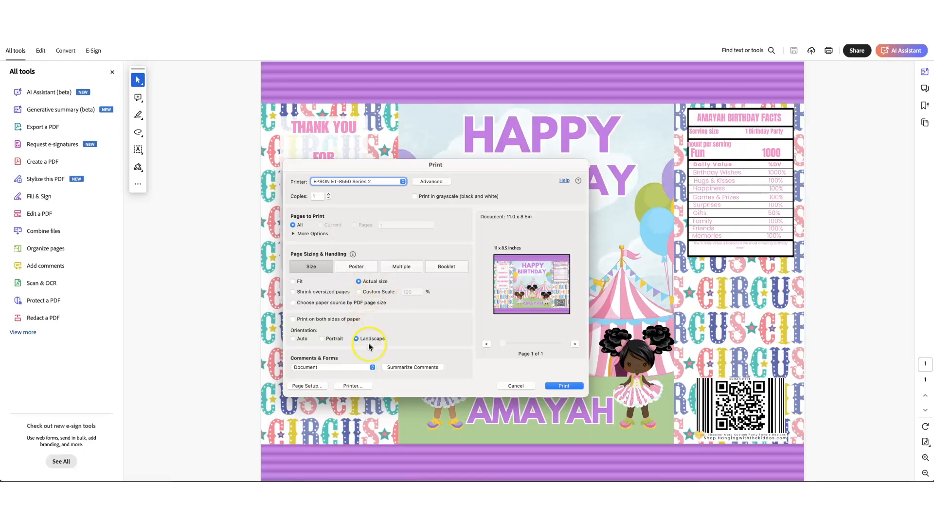
{"action": "left_click", "coordinate": [352, 385]}
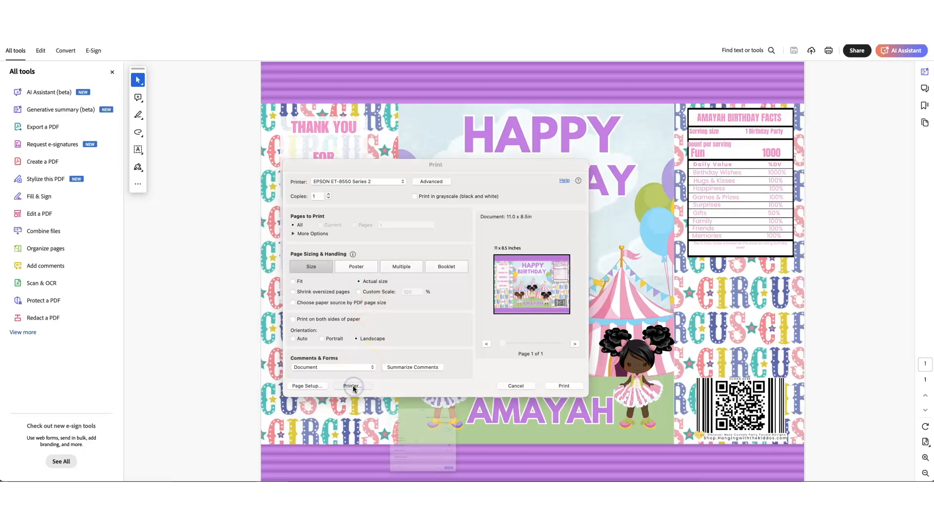
{"action": "left_click_drag", "start_coordinate": [391, 344], "coordinate": [388, 241]}
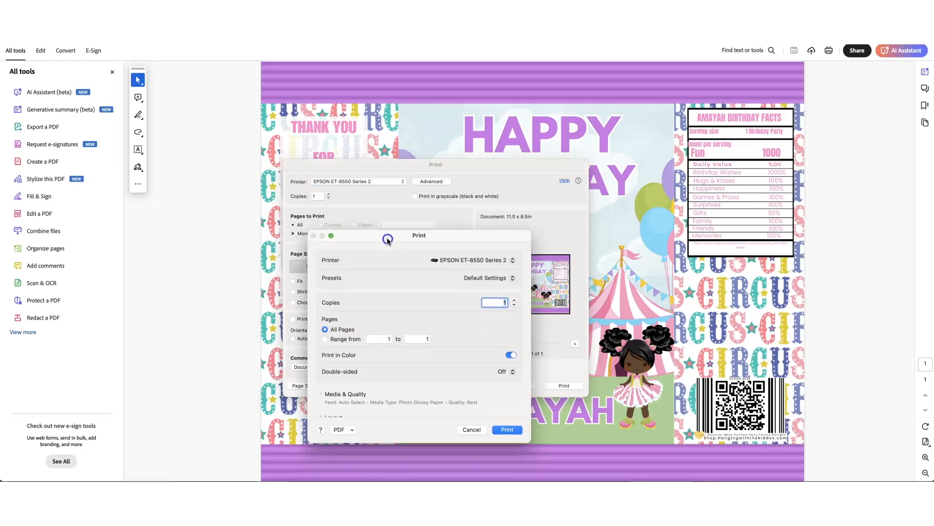
{"action": "left_click", "coordinate": [347, 394]}
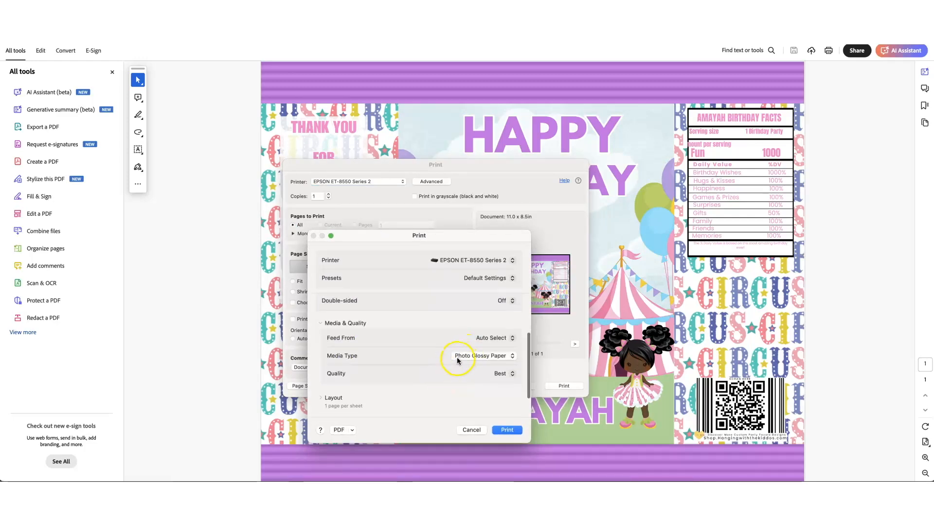
{"action": "left_click", "coordinate": [493, 357]}
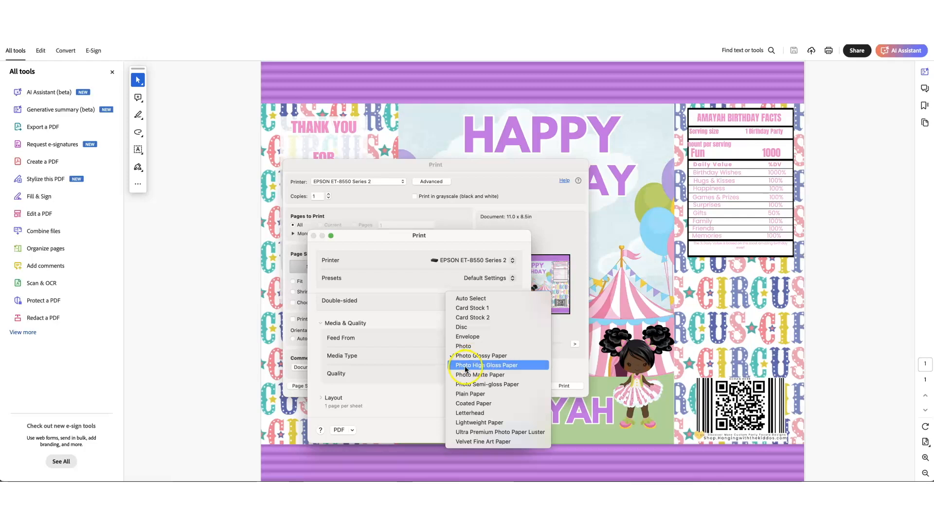
{"action": "left_click", "coordinate": [469, 365]}
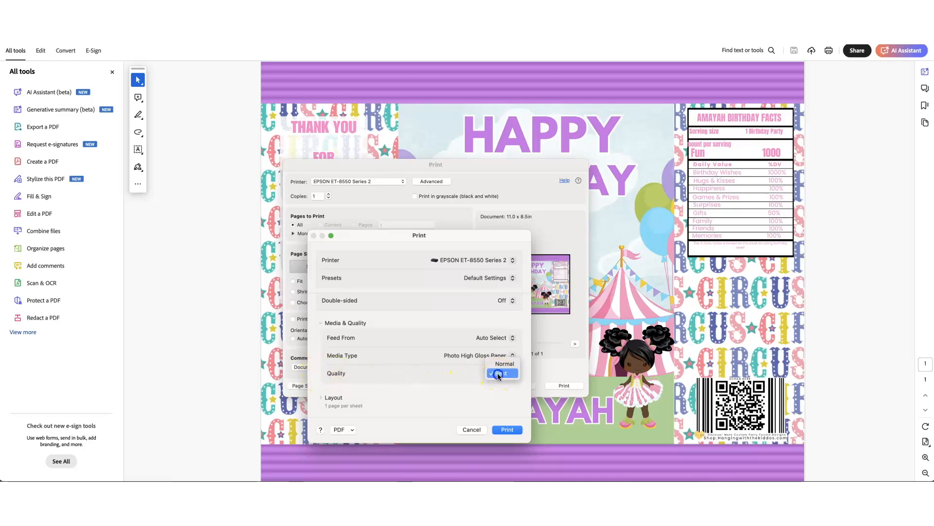
- Set the destination paper size to US Letter (8.50 by 11.00 inches) in the printer's paper handling options, with scaling to fit paper size on
{"action": "scroll", "coordinate": [434, 378], "scroll_direction": "down", "scroll_amount": 2}
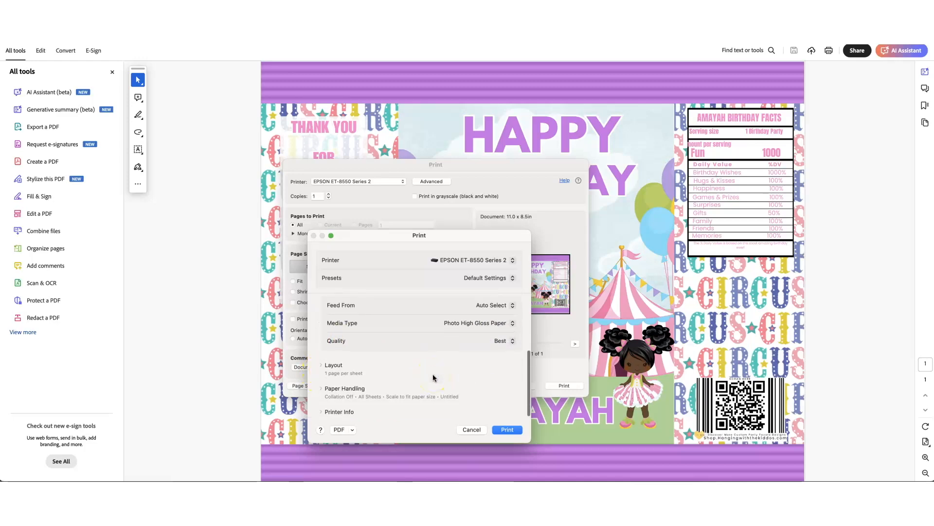
{"action": "scroll", "coordinate": [318, 397], "scroll_direction": "down", "scroll_amount": 3}
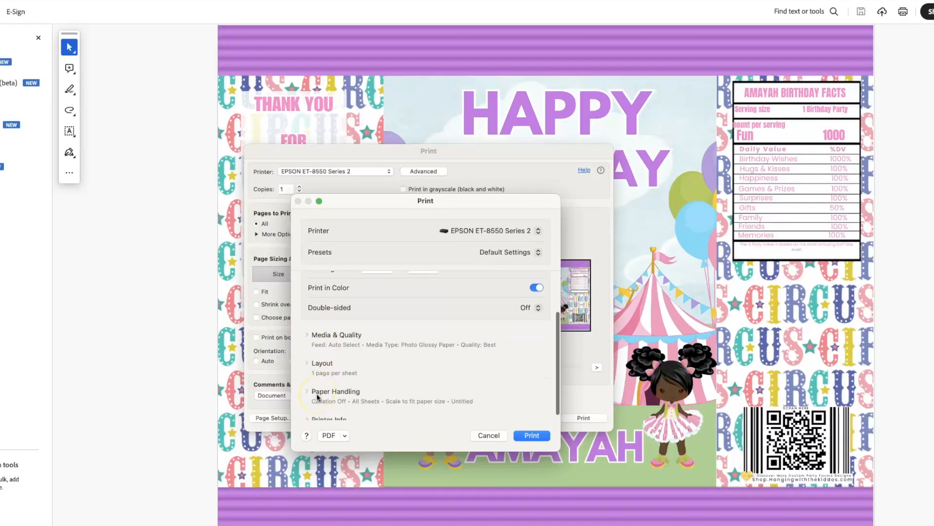
{"action": "scroll", "coordinate": [317, 397], "scroll_direction": "down", "scroll_amount": 1}
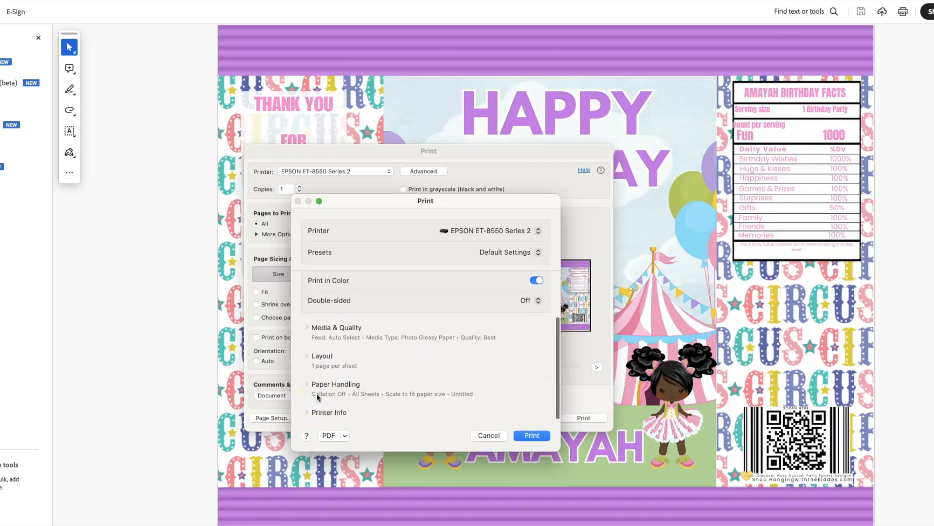
{"action": "left_click", "coordinate": [307, 386]}
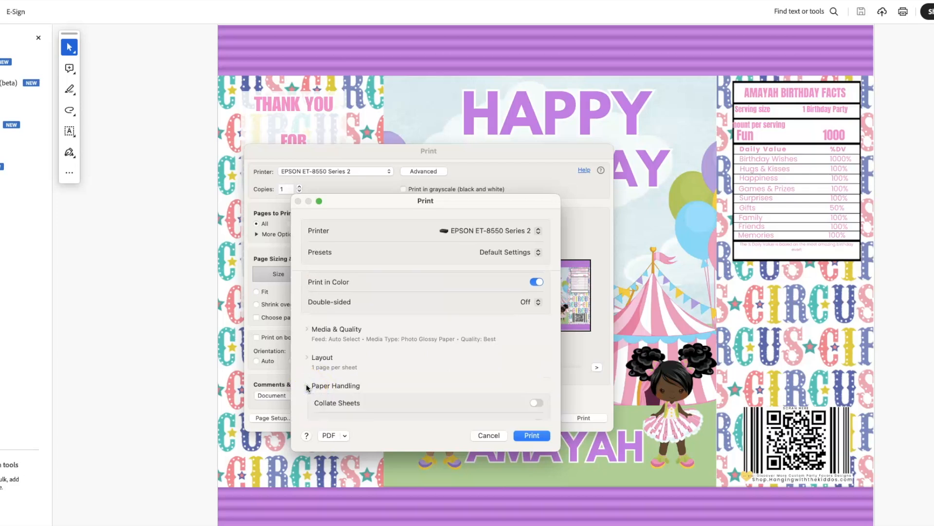
{"action": "scroll", "coordinate": [312, 388], "scroll_direction": "down", "scroll_amount": 3}
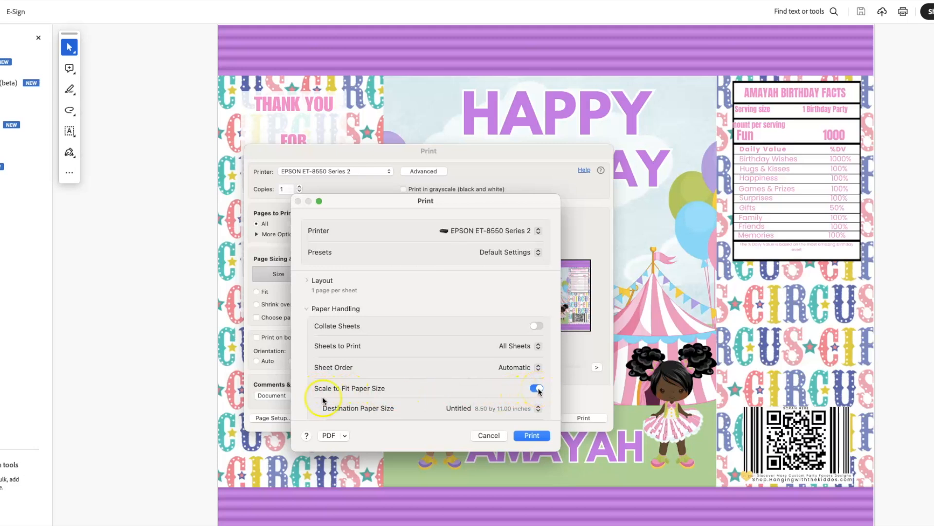
{"action": "scroll", "coordinate": [397, 402], "scroll_direction": "down", "scroll_amount": 2}
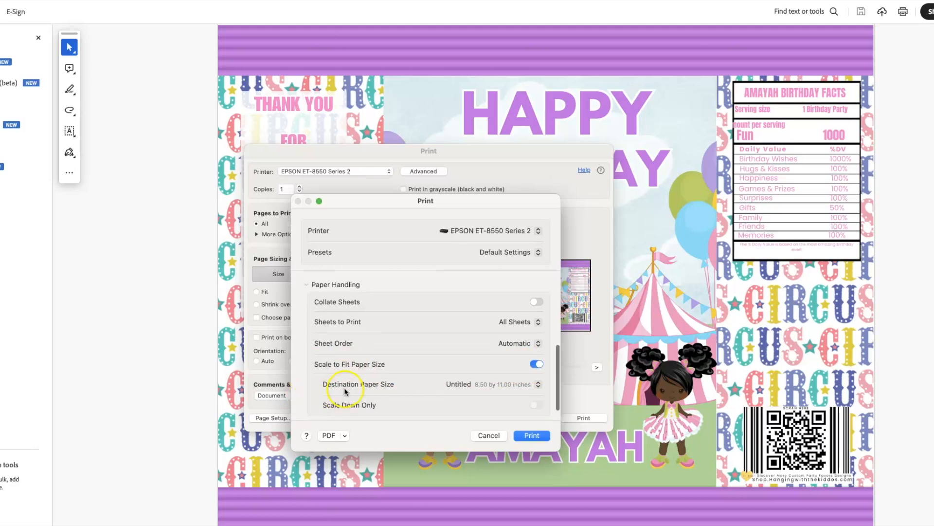
{"action": "left_click", "coordinate": [486, 384]}
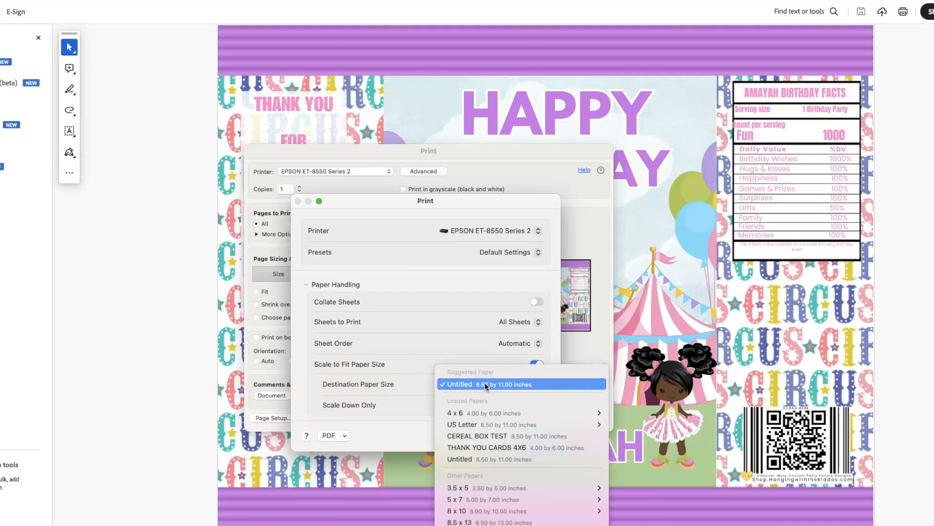
{"action": "left_click", "coordinate": [473, 427]}
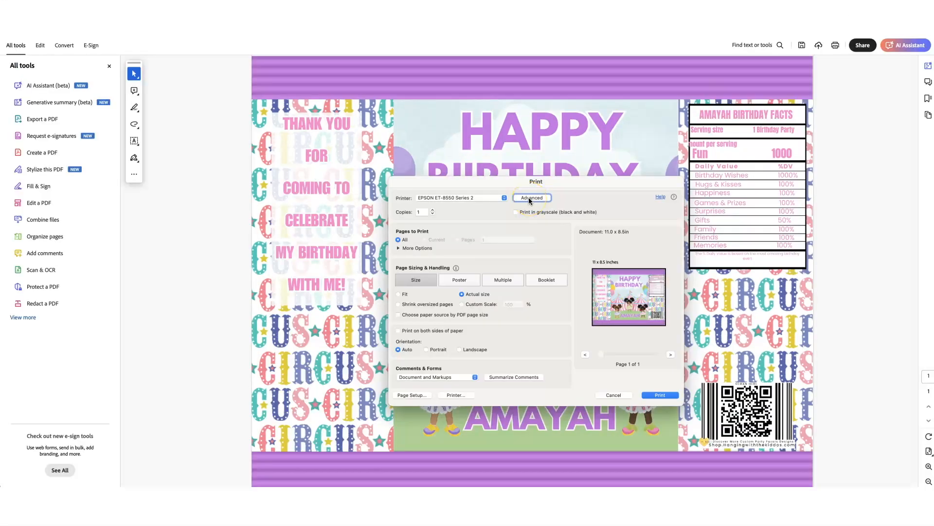
- Enable Preserve Black in the advanced color management settings and apply the change
{"action": "left_click", "coordinate": [528, 197]}
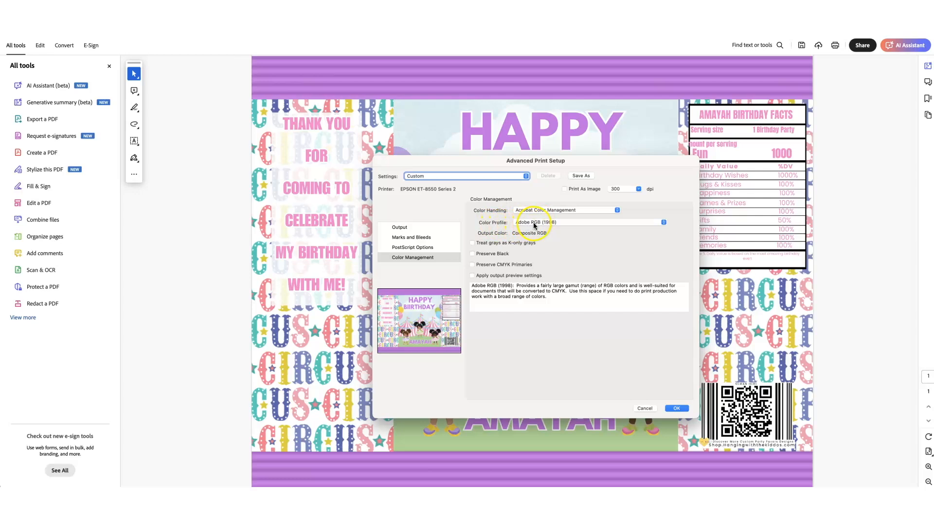
{"action": "left_click", "coordinate": [473, 254]}
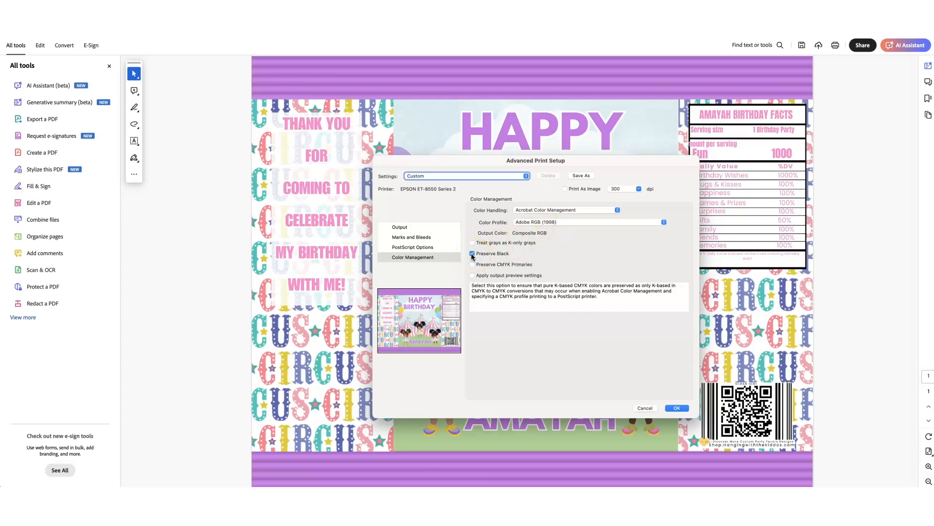
{"action": "left_click", "coordinate": [675, 408]}
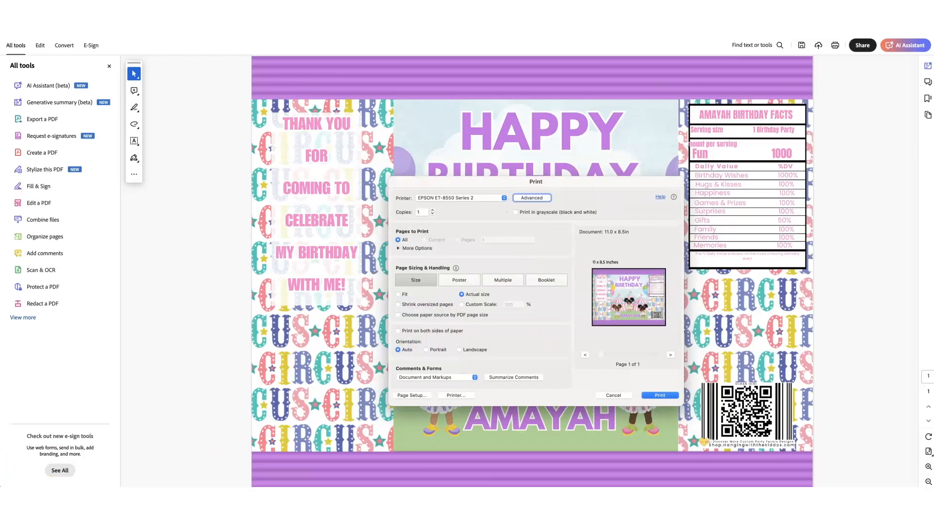